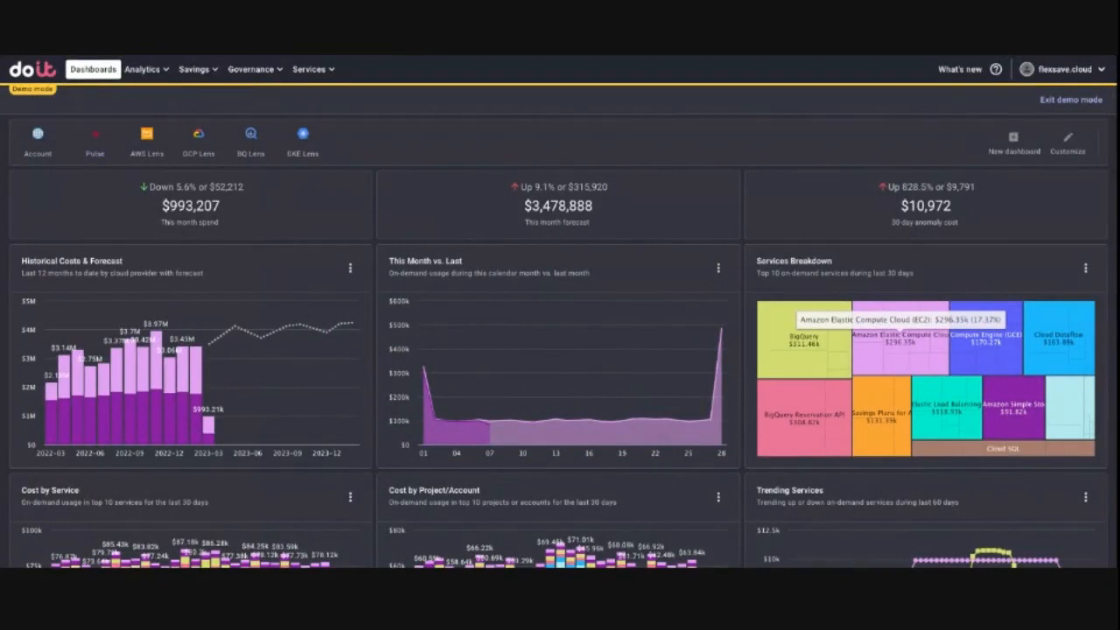
Step: Look over the cost, forecast and services widgets on the account dashboard
scroll(867, 329, down, 1)
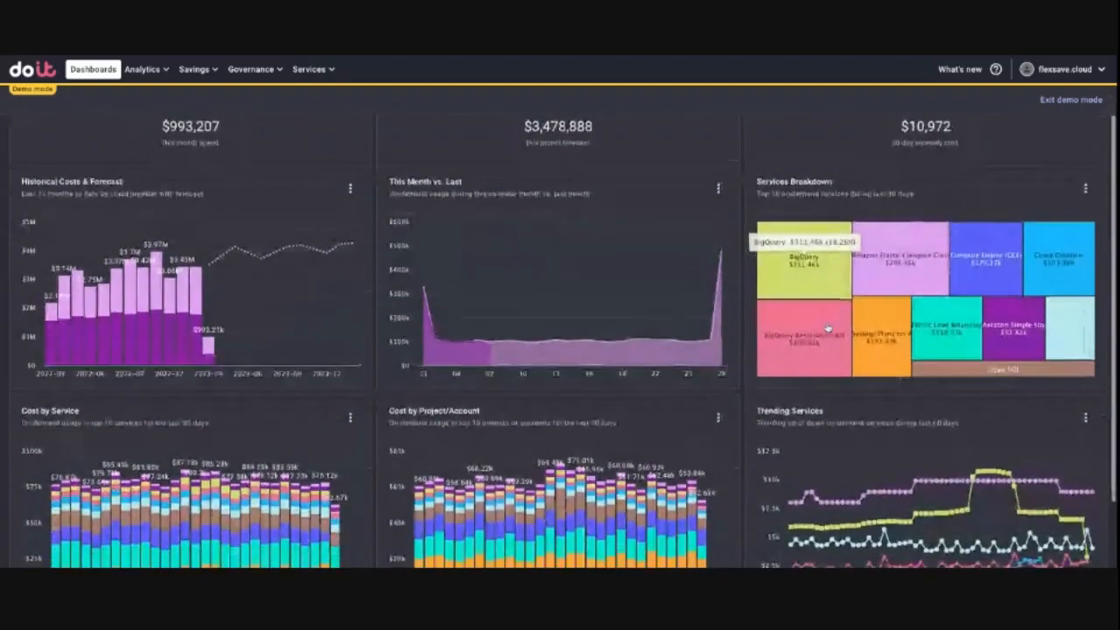
scroll(473, 298, down, 1)
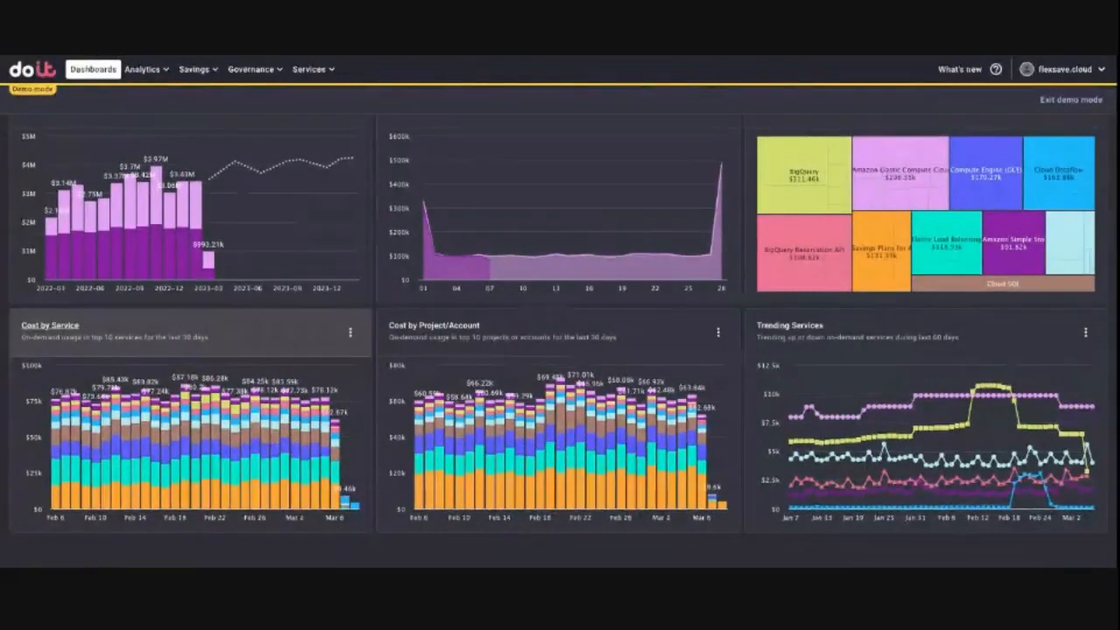
scroll(200, 311, up, 3)
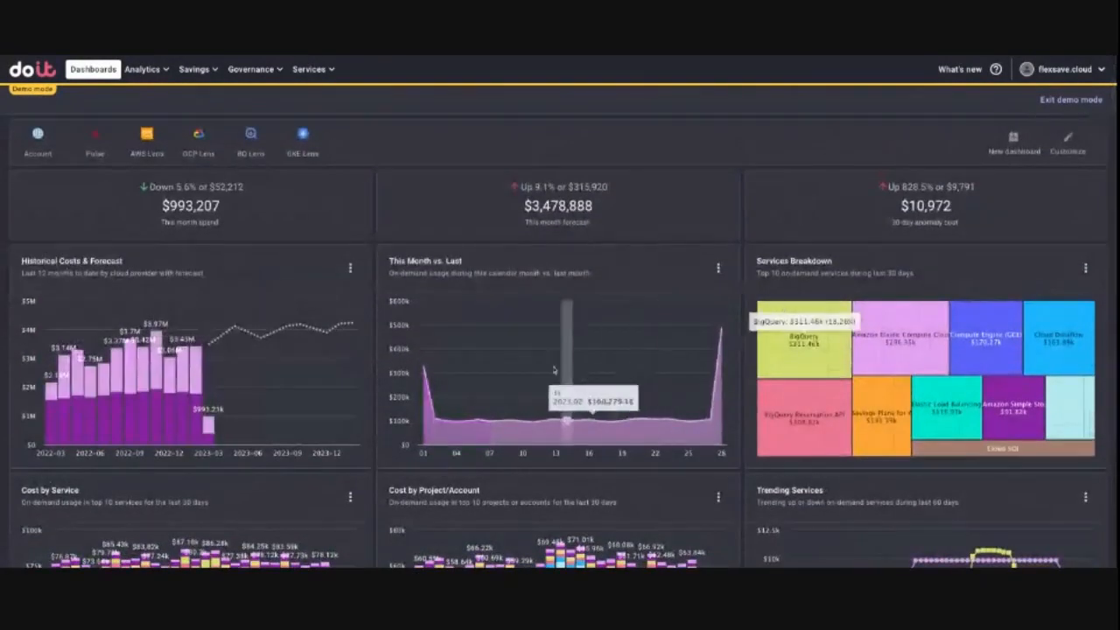
scroll(507, 350, down, 3)
scroll(501, 365, up, 3)
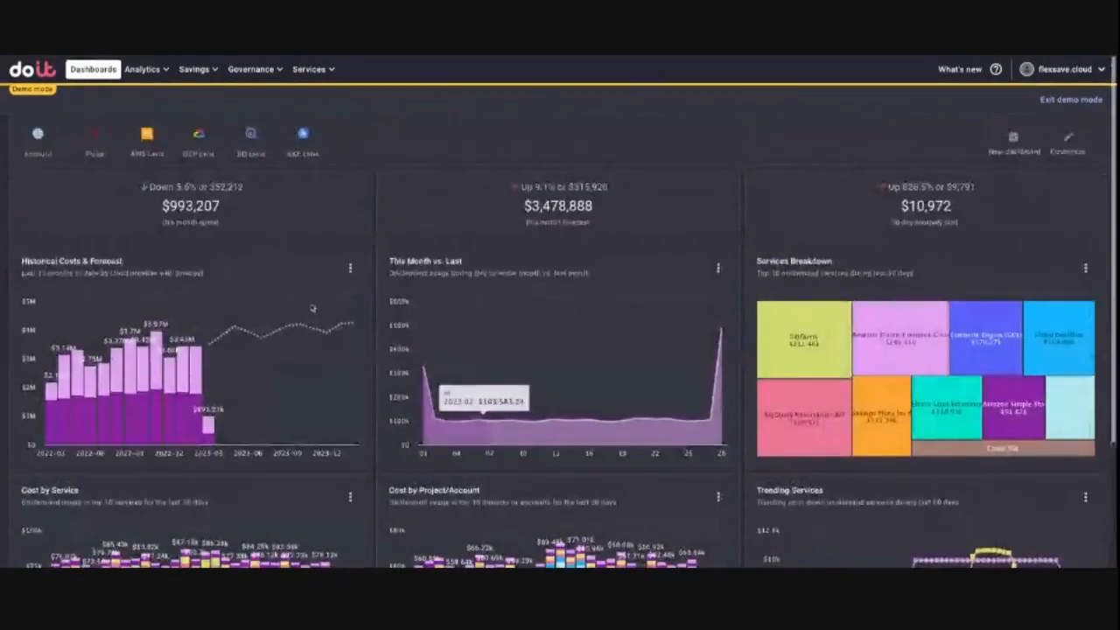
Step: Open the full Cost by Top Service report from the GCP Lens dashboard
click(200, 137)
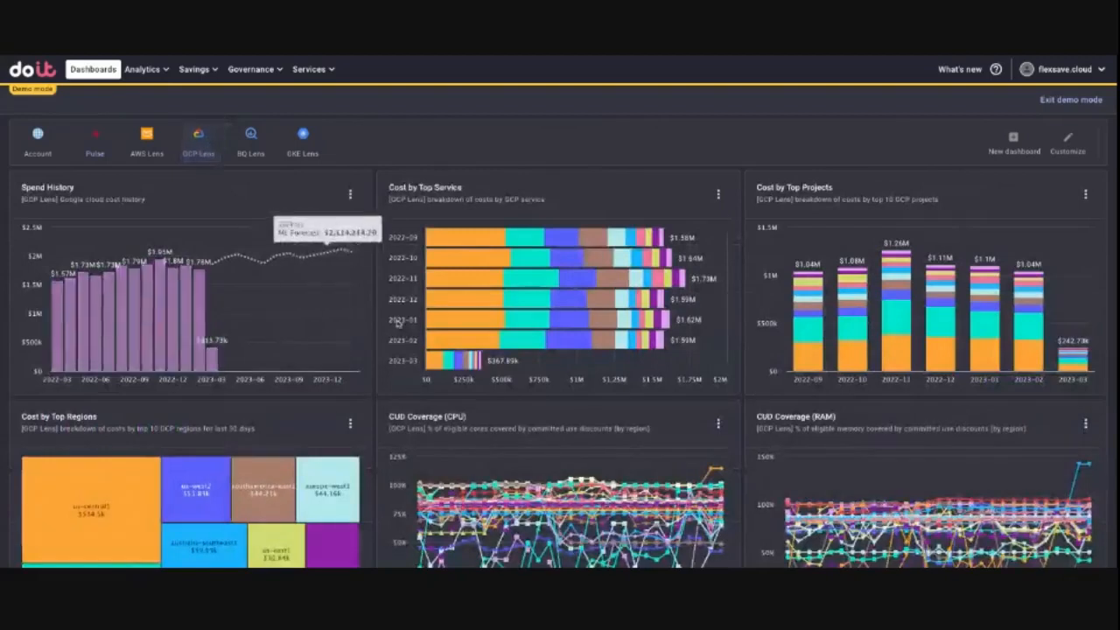
scroll(341, 472, down, 1)
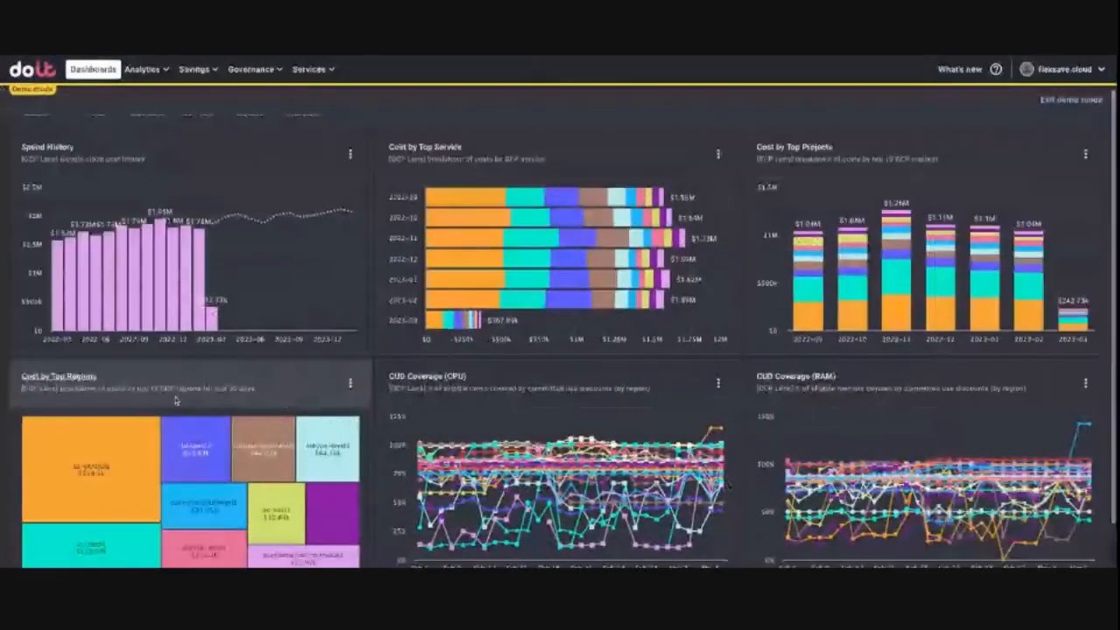
scroll(289, 223, up, 2)
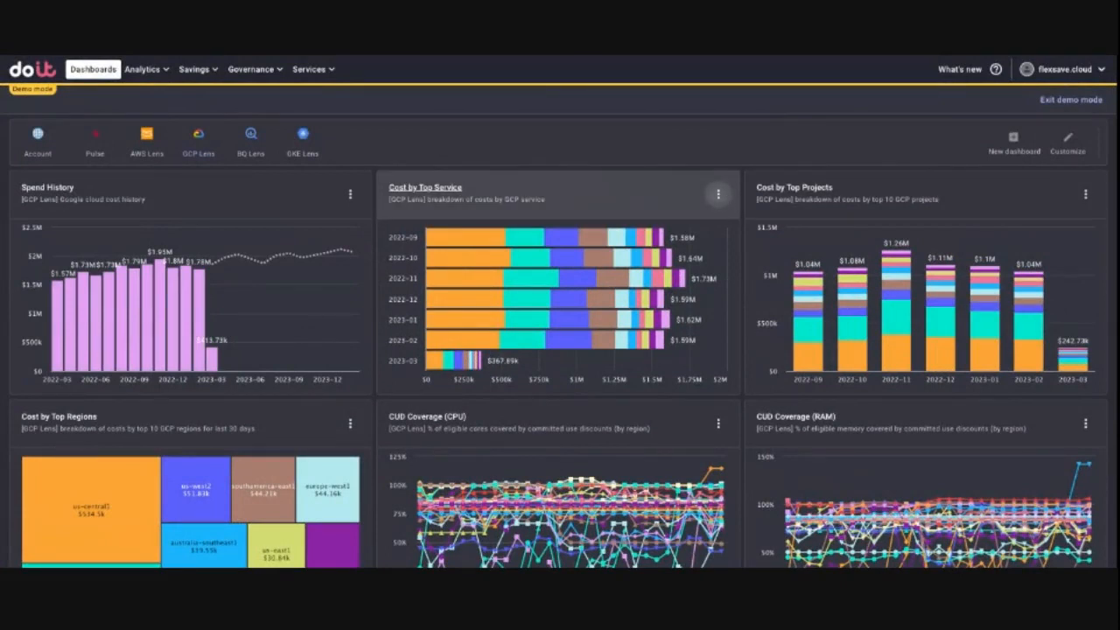
click(718, 193)
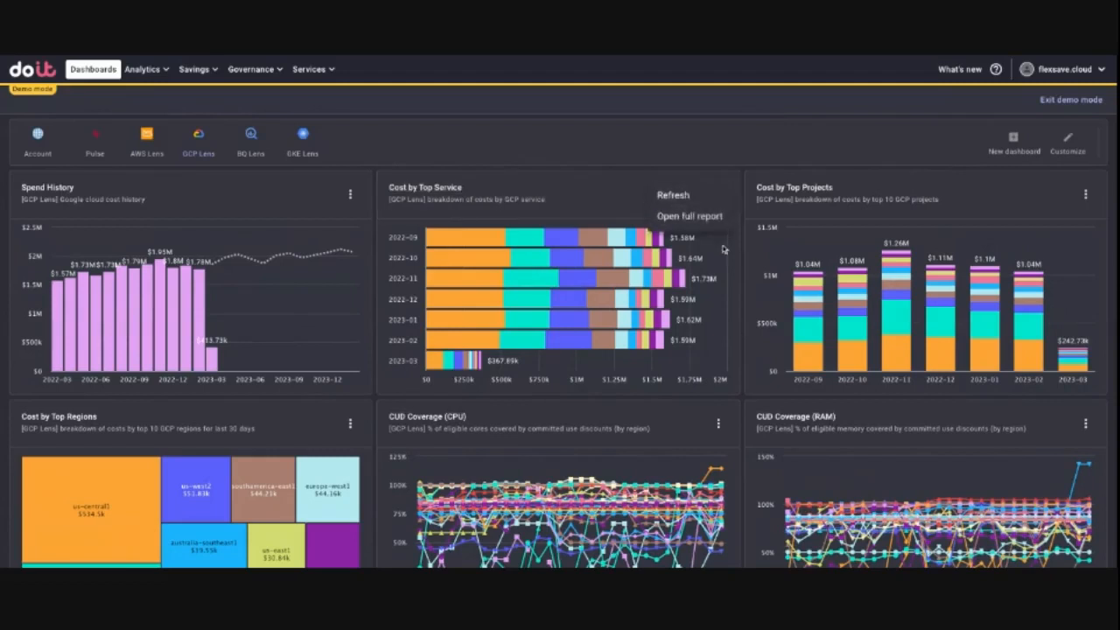
click(690, 217)
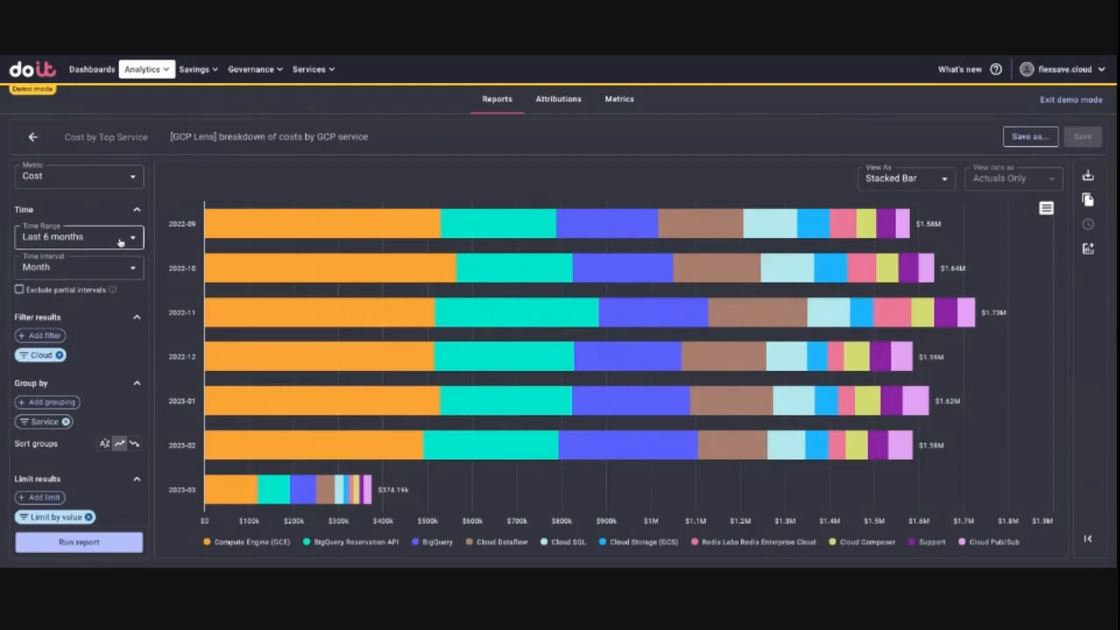
Step: Set the report's time range to Last 3 months and run it
click(121, 242)
click(107, 301)
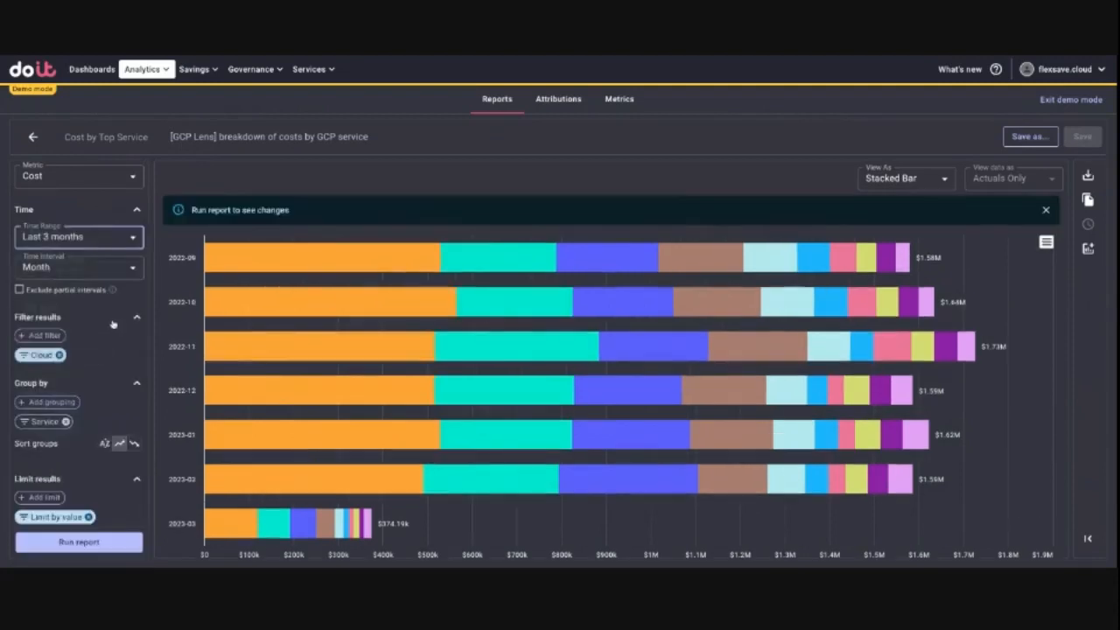
click(92, 542)
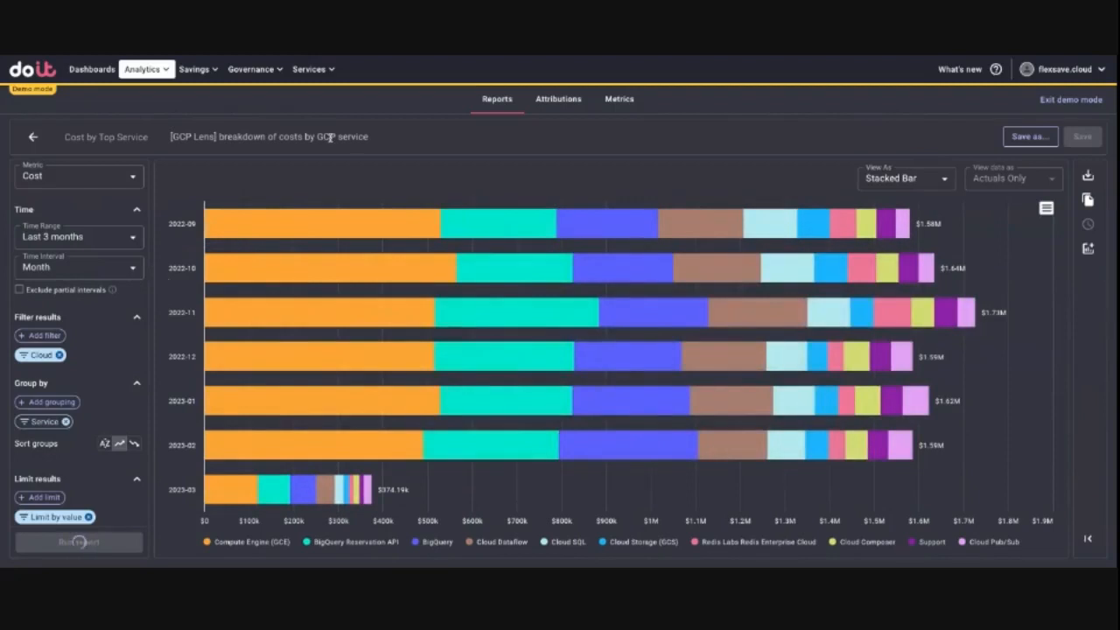
Step: Save the modified report as a new report named "Cost by top service 3 months."
click(1030, 137)
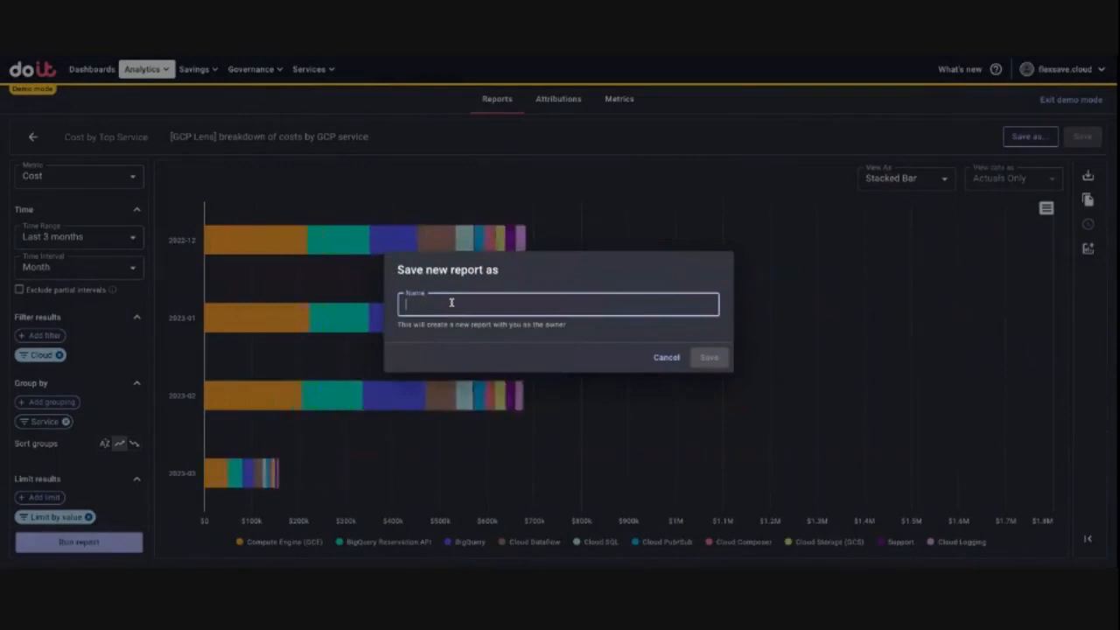
text(Cost)
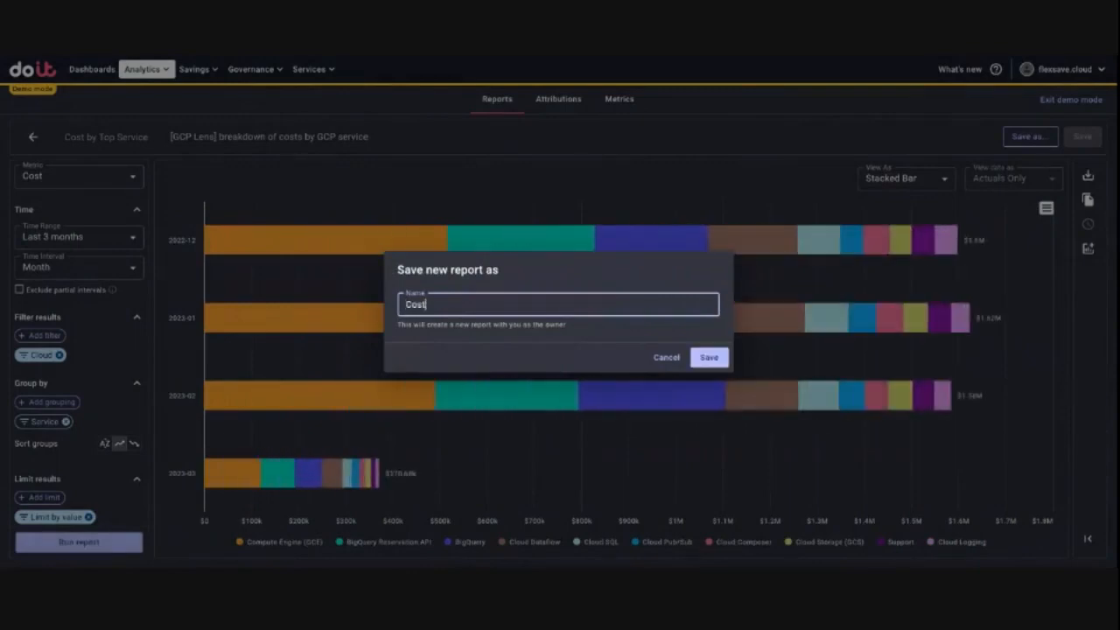
text( by top service 3 months.)
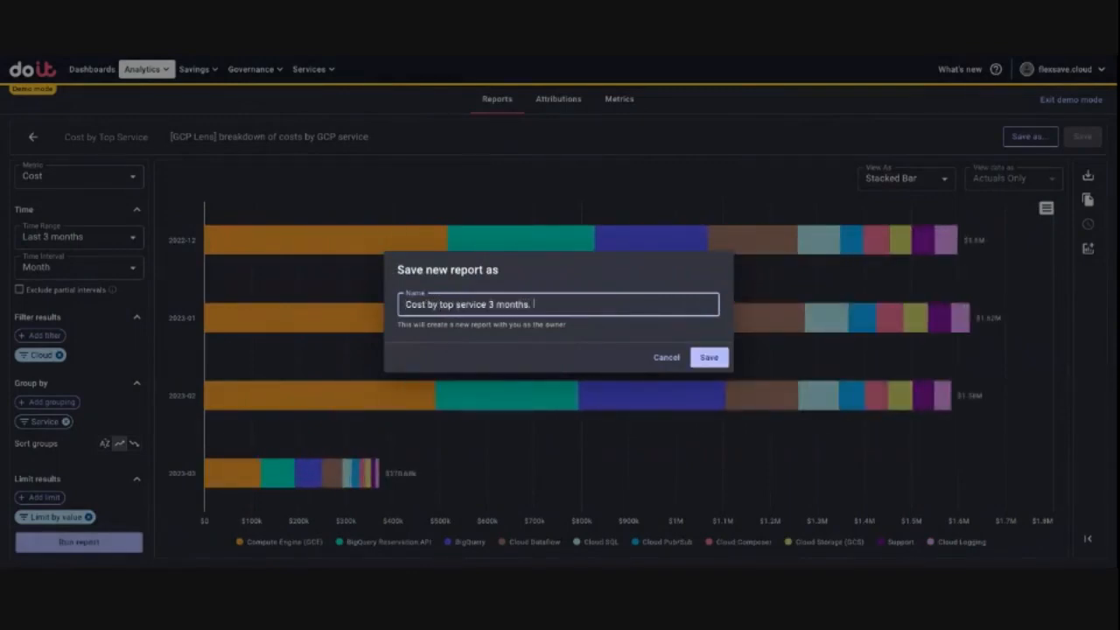
click(709, 357)
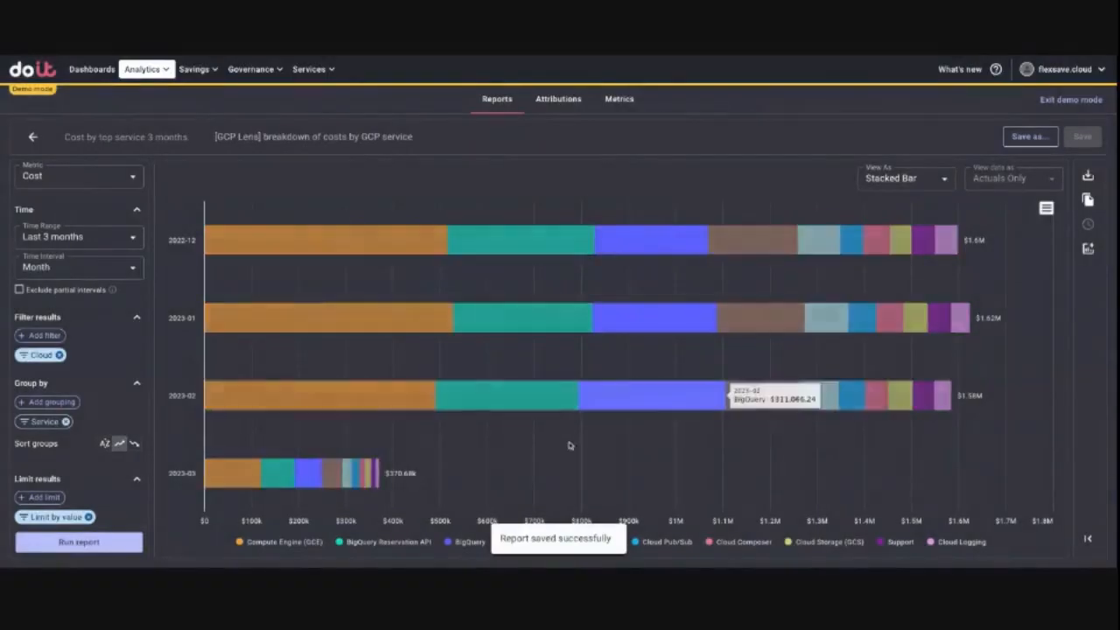
Step: Create a new analytics report and group its results by Project/Account ID
click(92, 69)
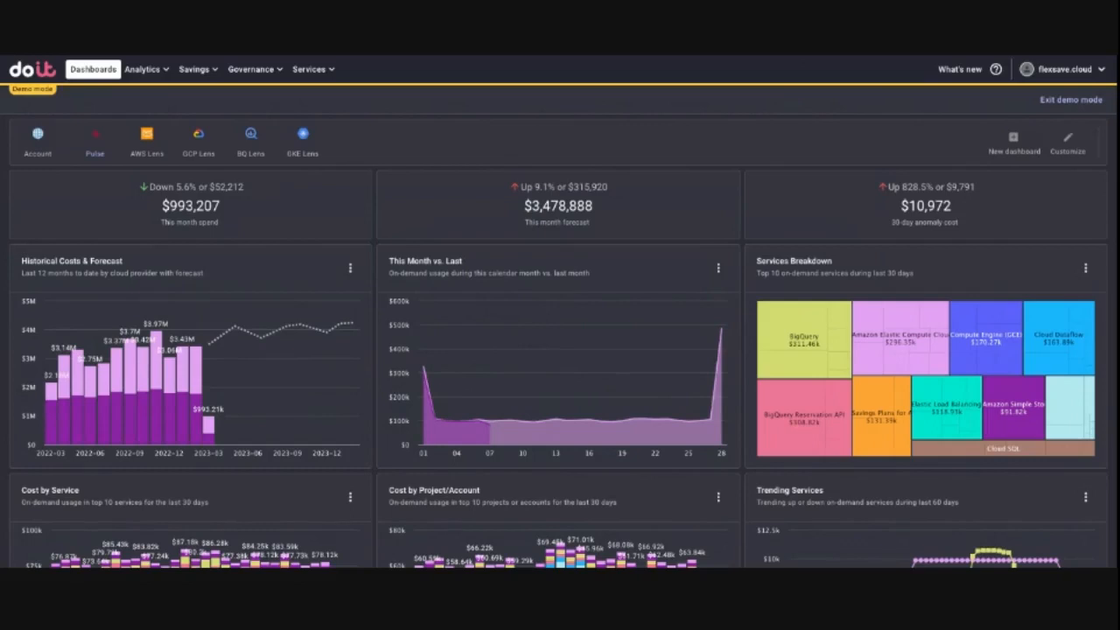
click(142, 70)
click(136, 100)
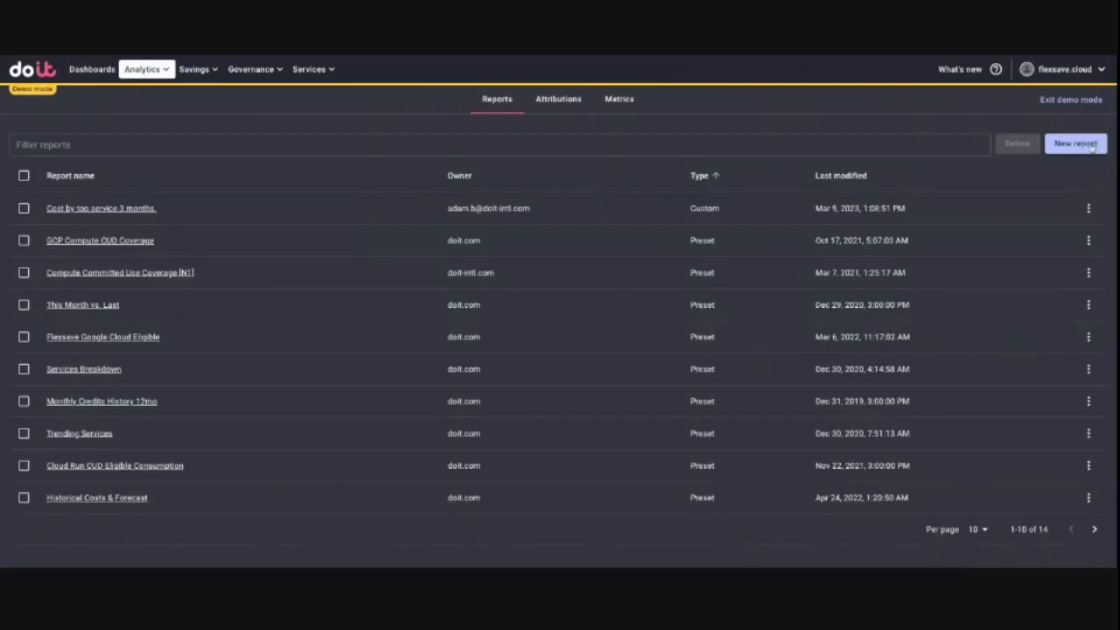
click(1091, 147)
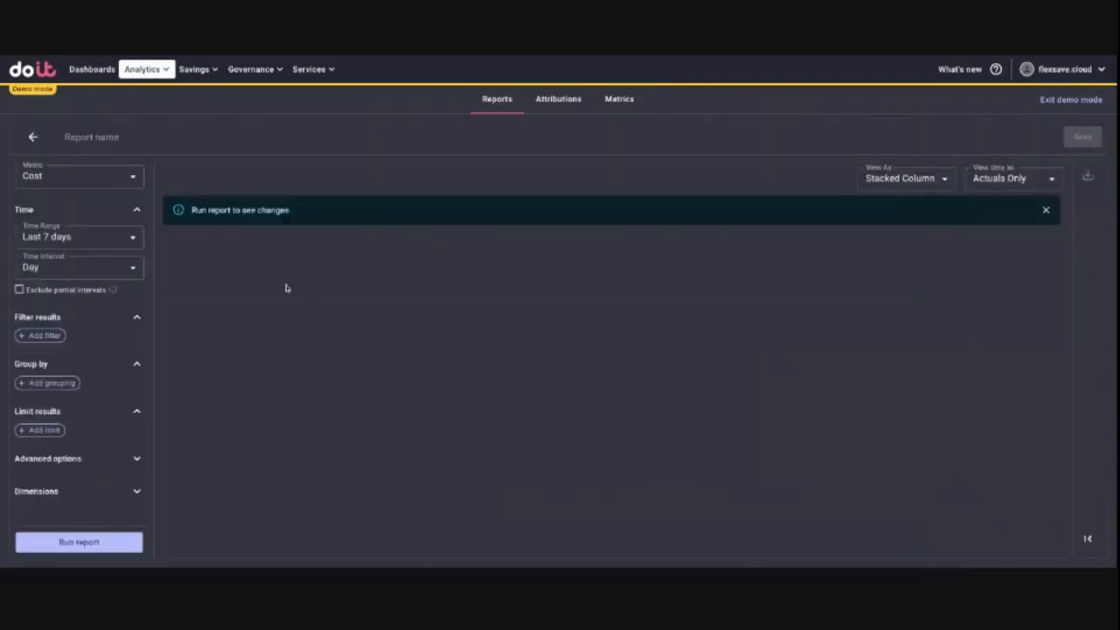
click(52, 382)
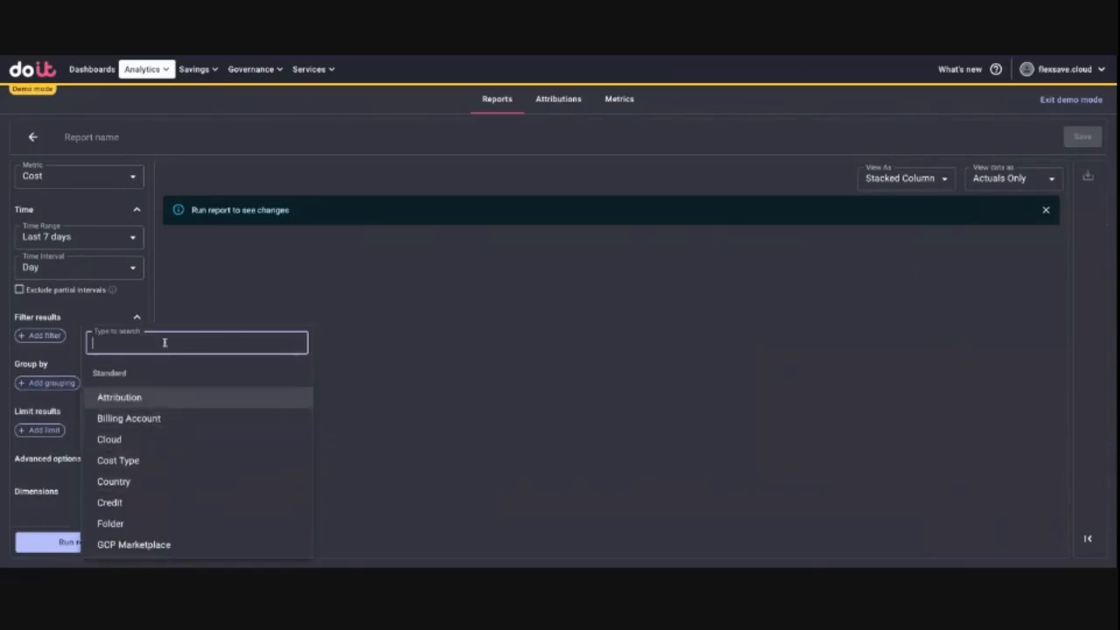
text(acc)
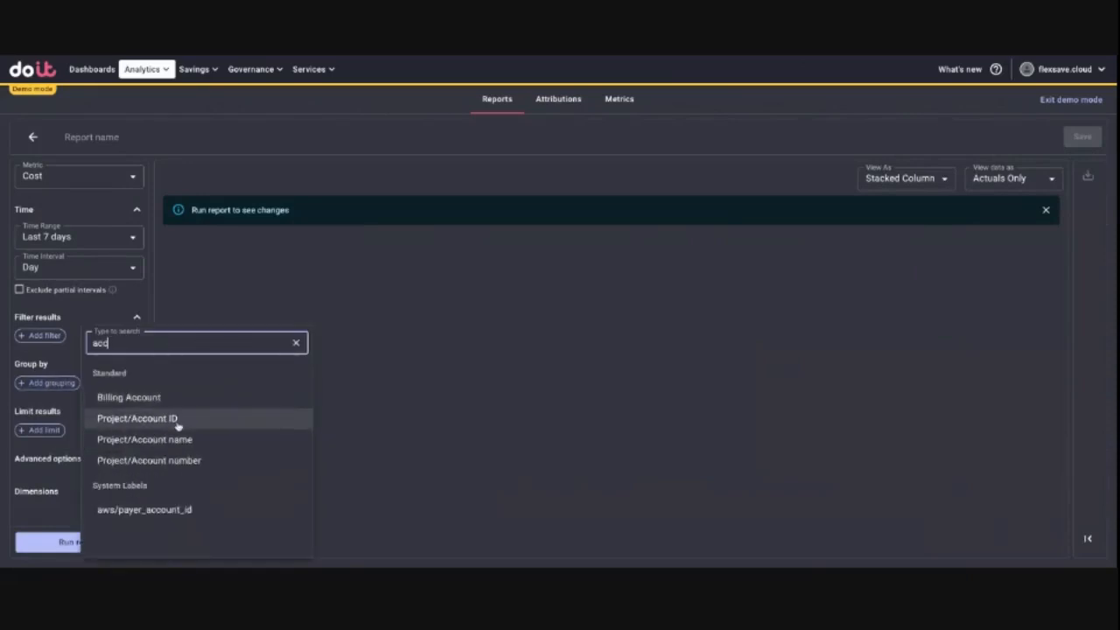
click(178, 420)
Step: Limit the report's Project/Account ID results to the top 10 by cost
click(39, 481)
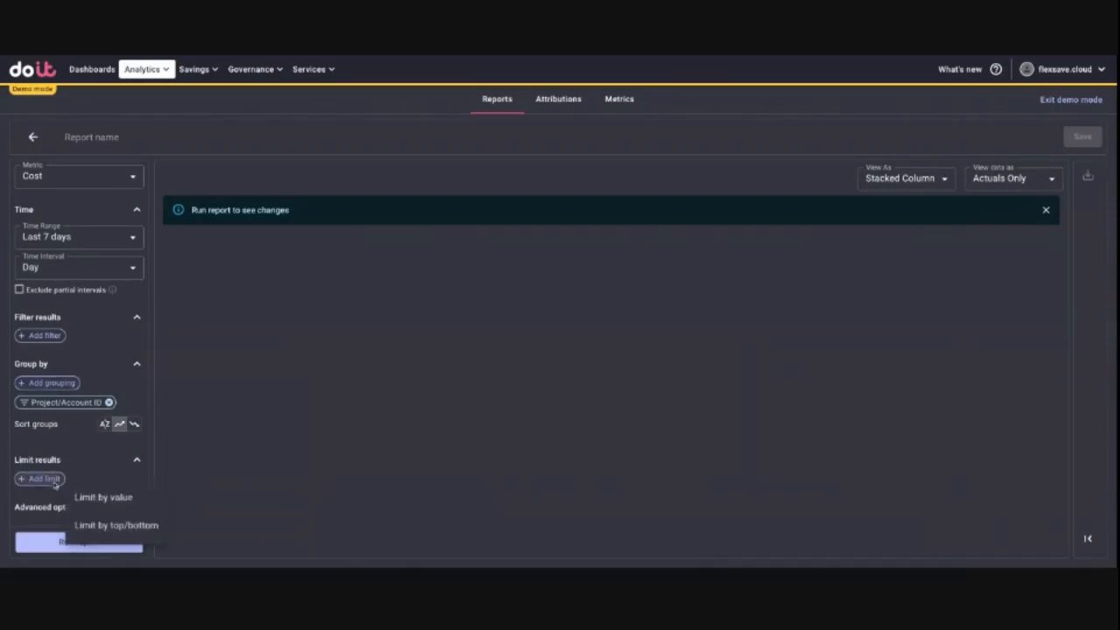
click(138, 528)
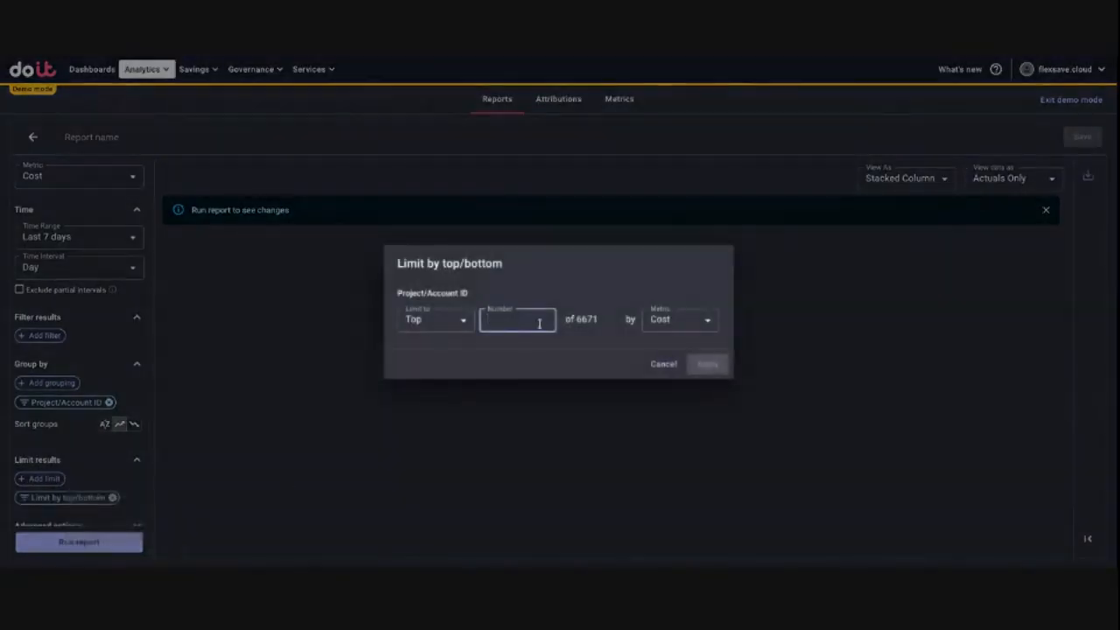
text(10)
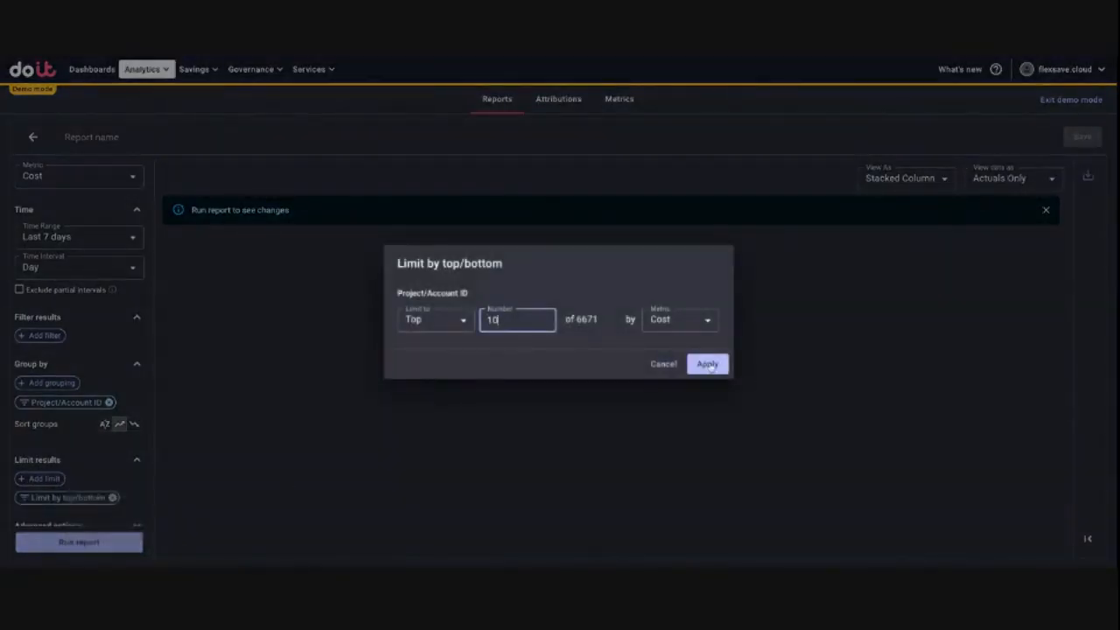
click(709, 364)
Step: Set the new report's time range to Last 30 days and run the report
click(60, 229)
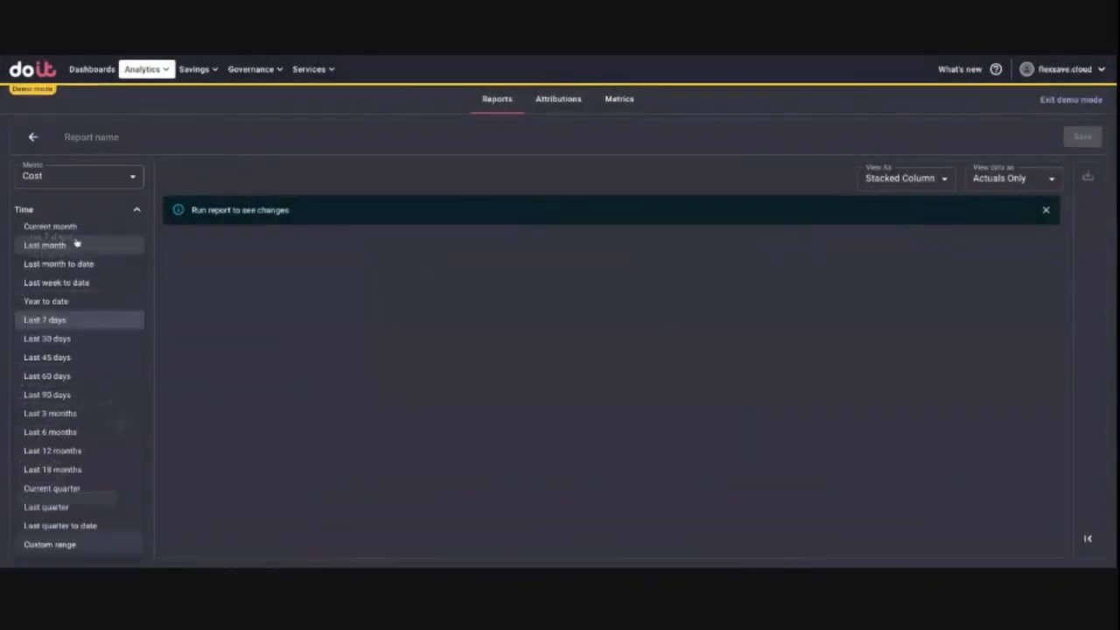
click(88, 342)
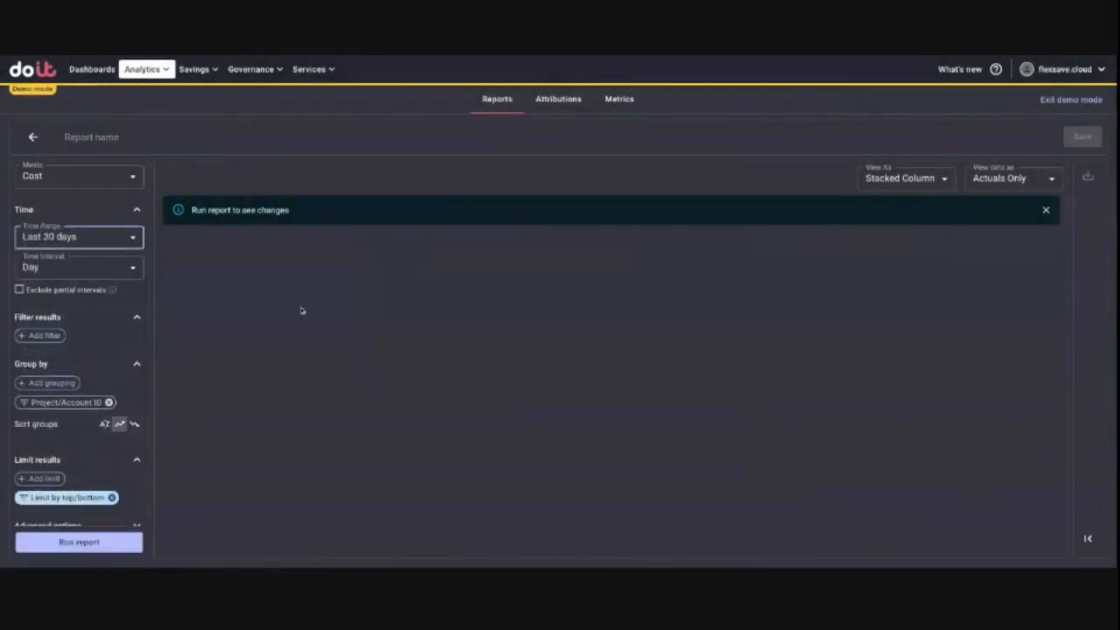
click(62, 547)
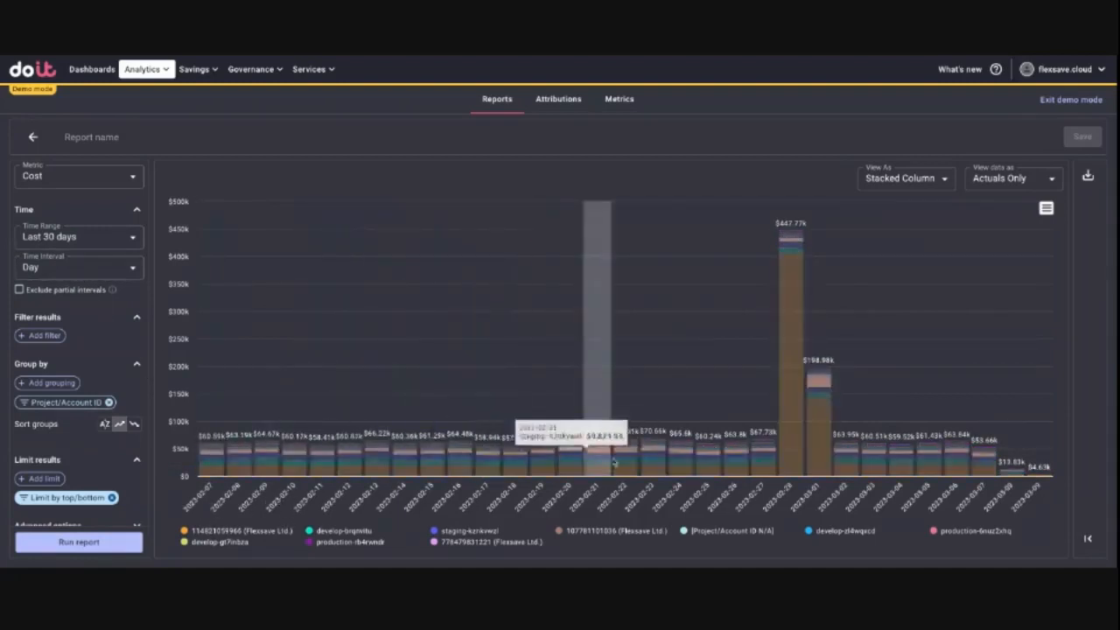
Step: Change the report's time interval to Month and rerun it
click(112, 268)
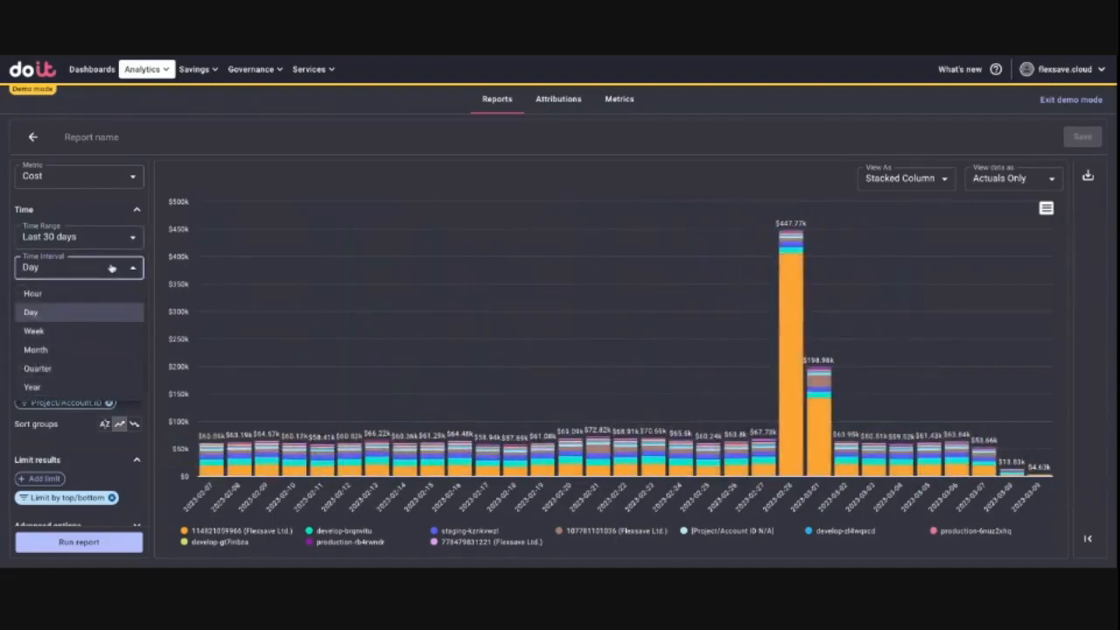
click(99, 350)
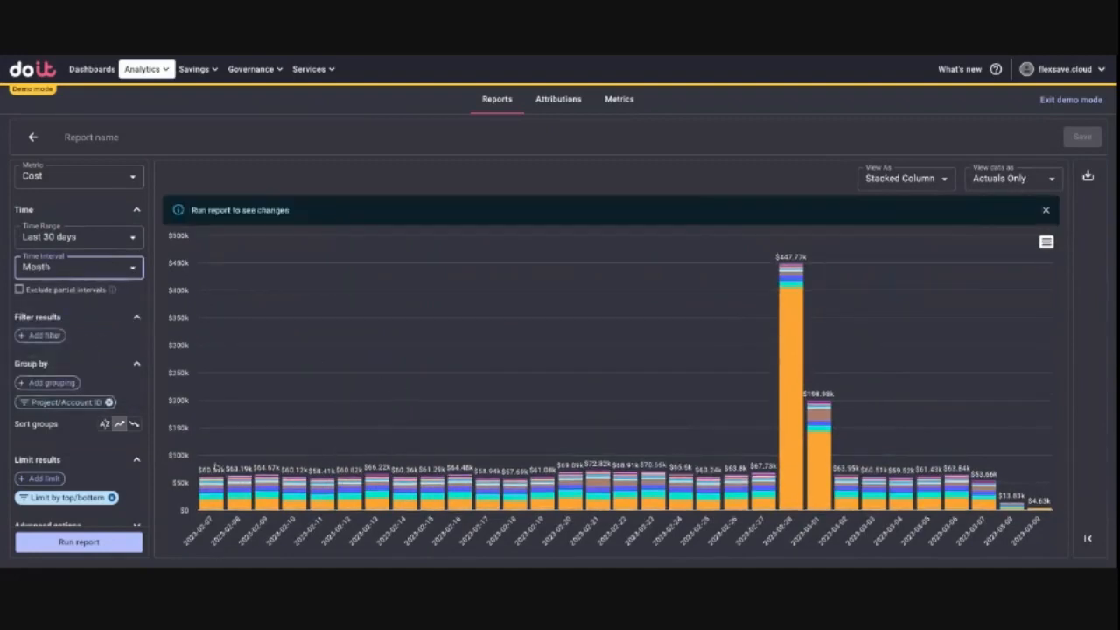
click(86, 544)
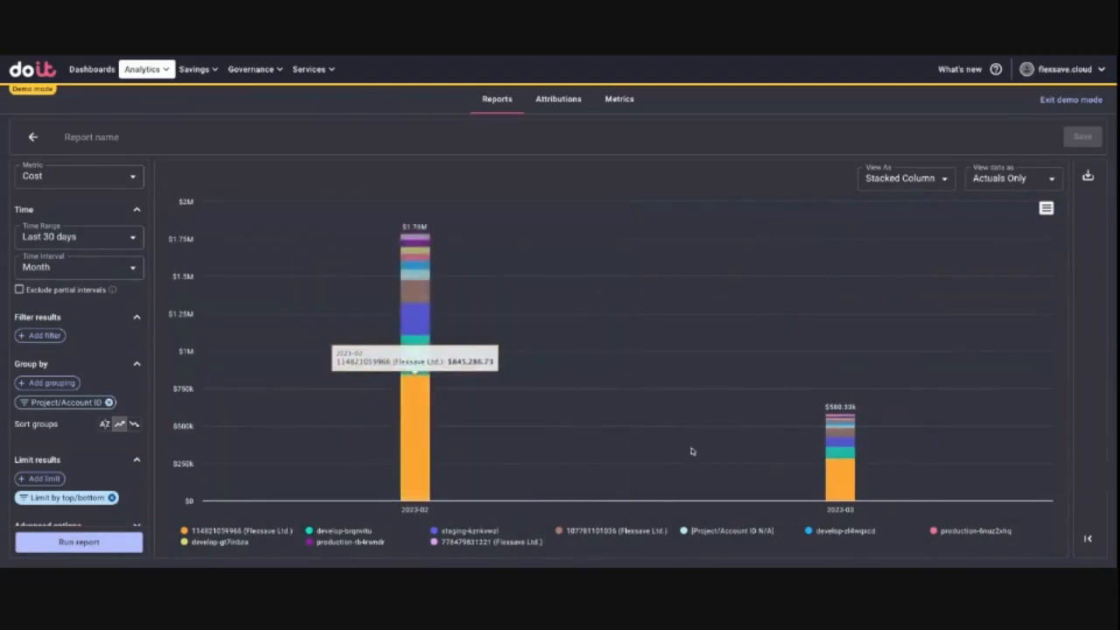
Step: Show the report as a table and sort its groups in descending order
click(953, 178)
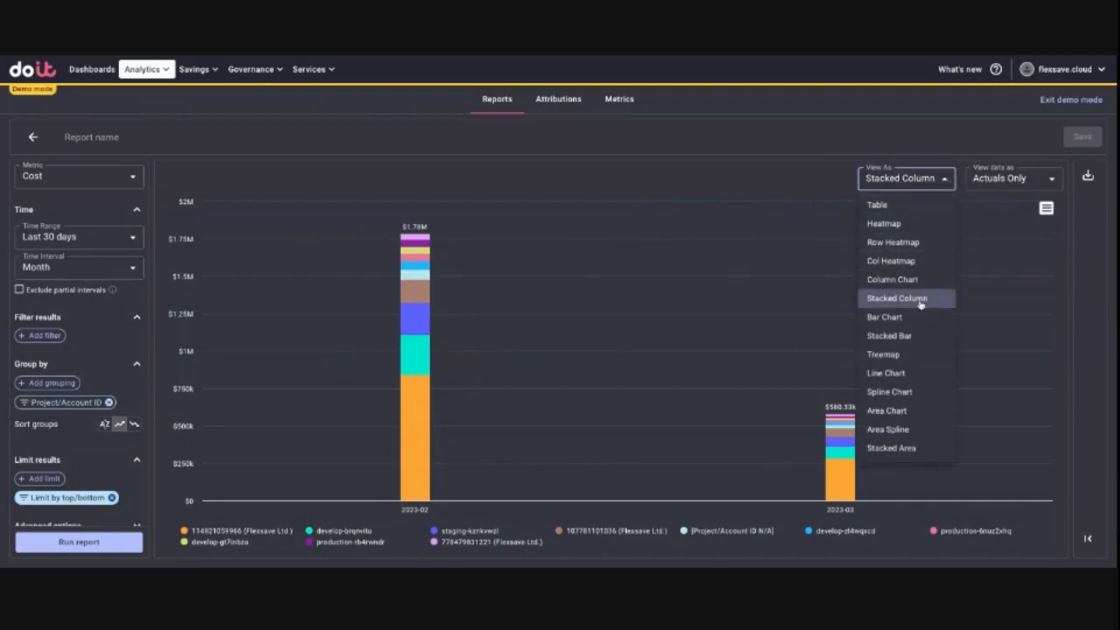
click(891, 206)
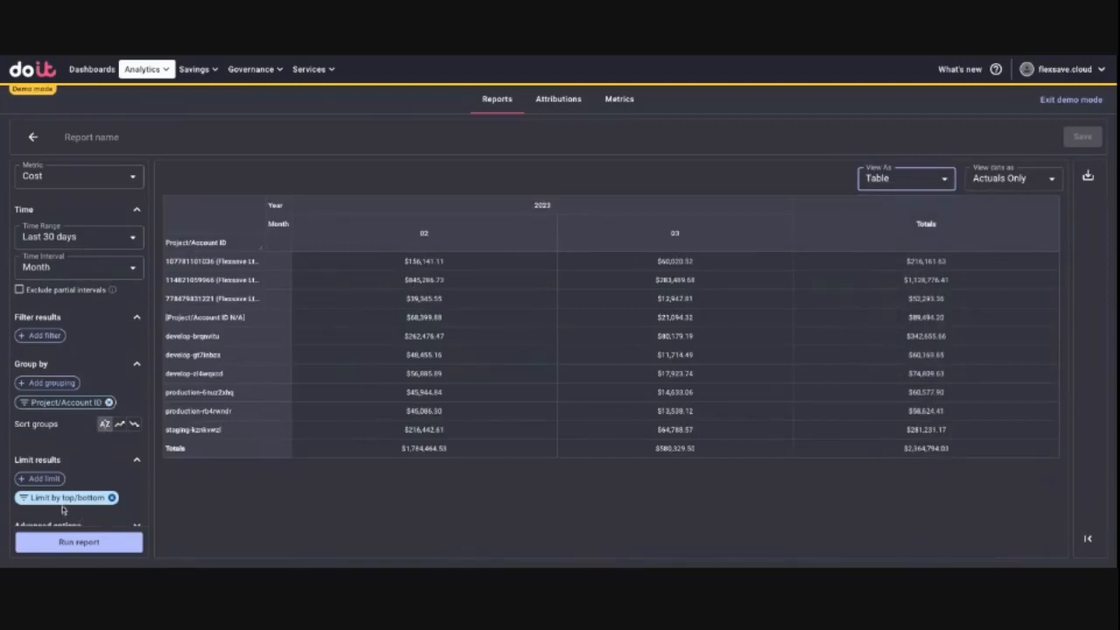
click(134, 424)
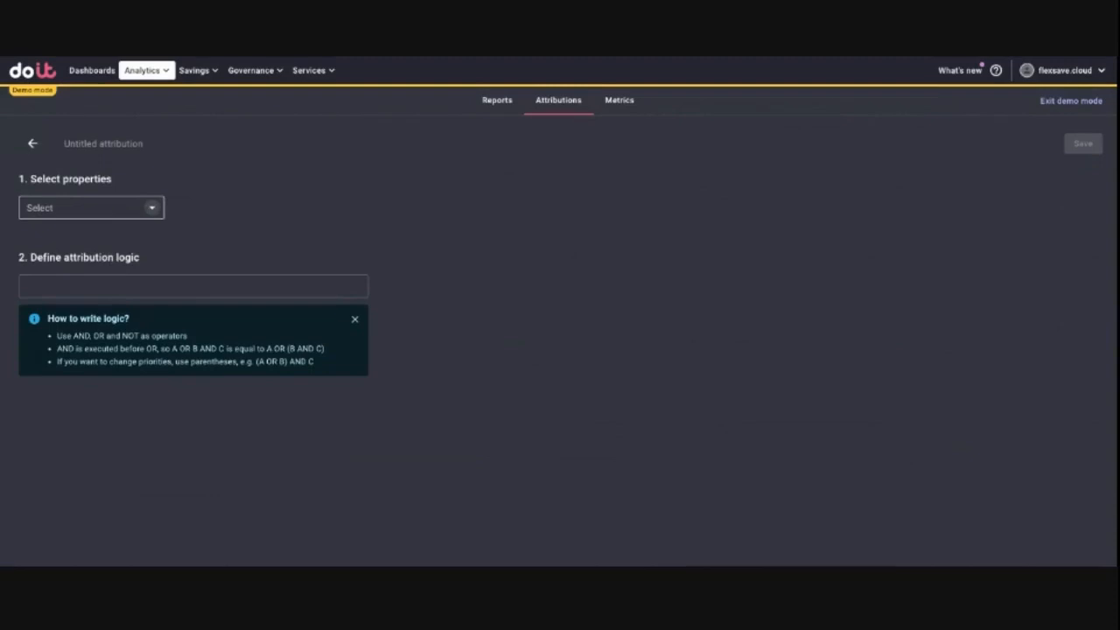
Step: Add a Project/Account ID property to the new attribution, including all filtered results for "pro"
click(151, 207)
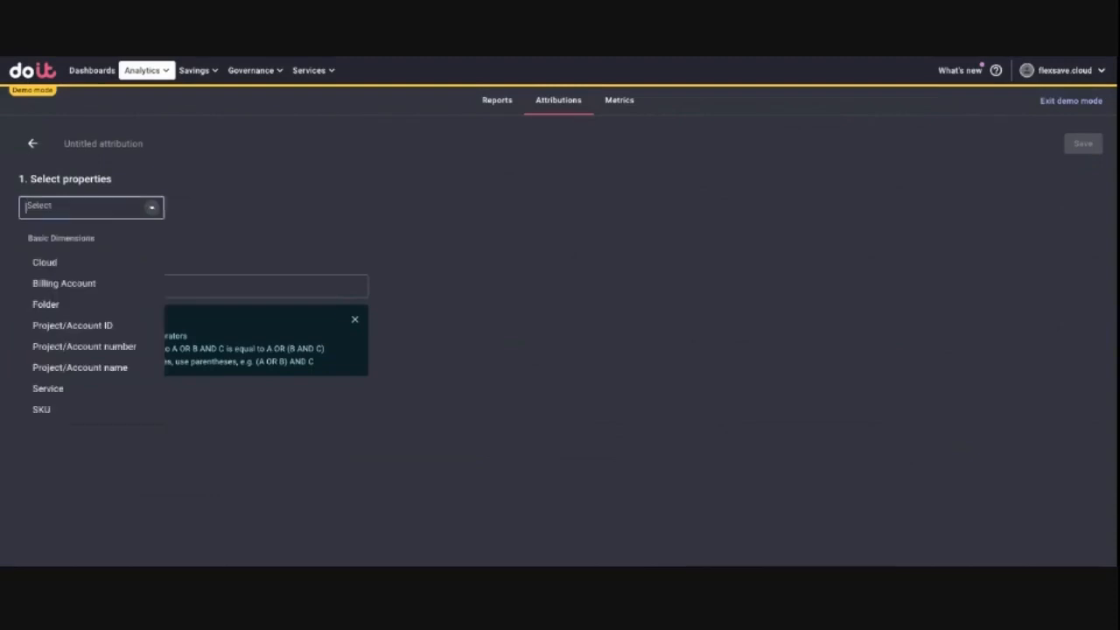
click(96, 327)
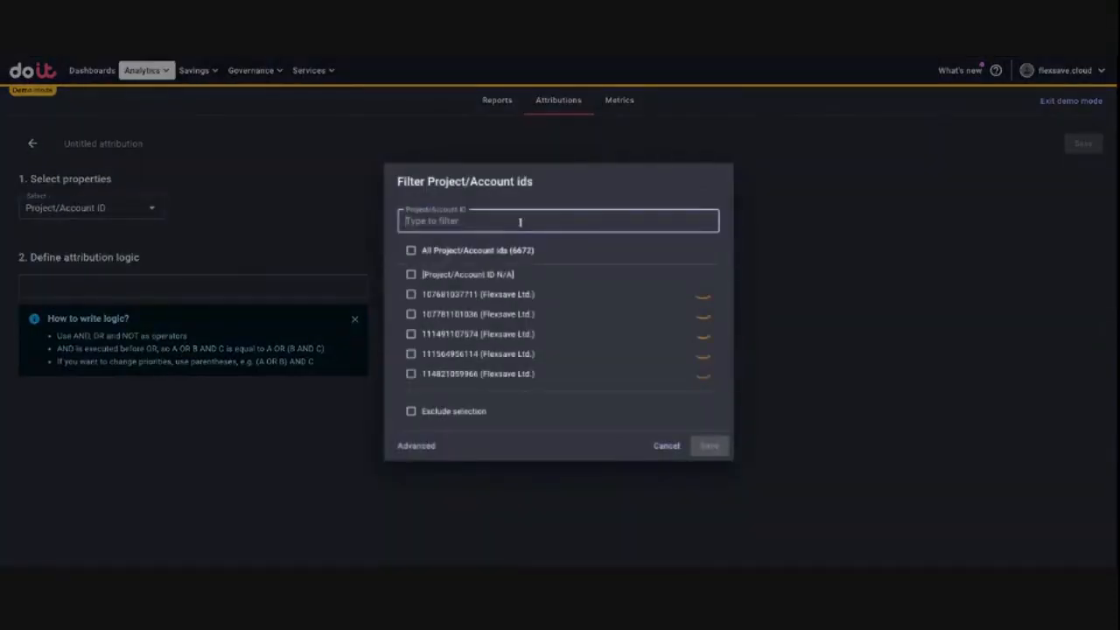
text(prodcu)
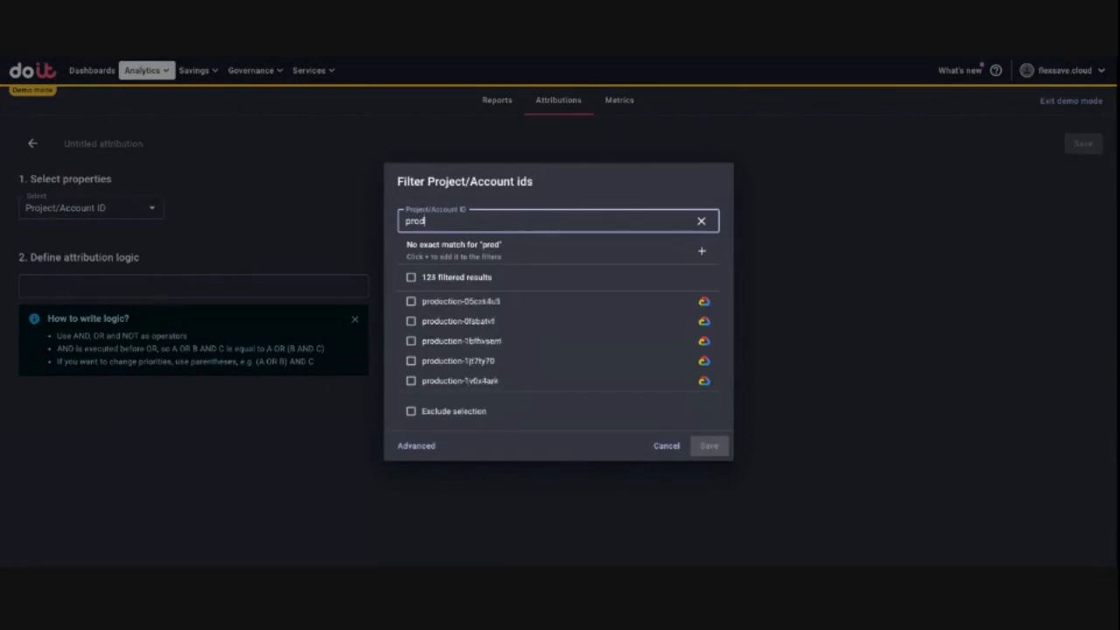
key(BackSpace)
key(BackSpace)
key(BackSpace)
key(BackSpace)
key(BackSpace)
key(BackSpace)
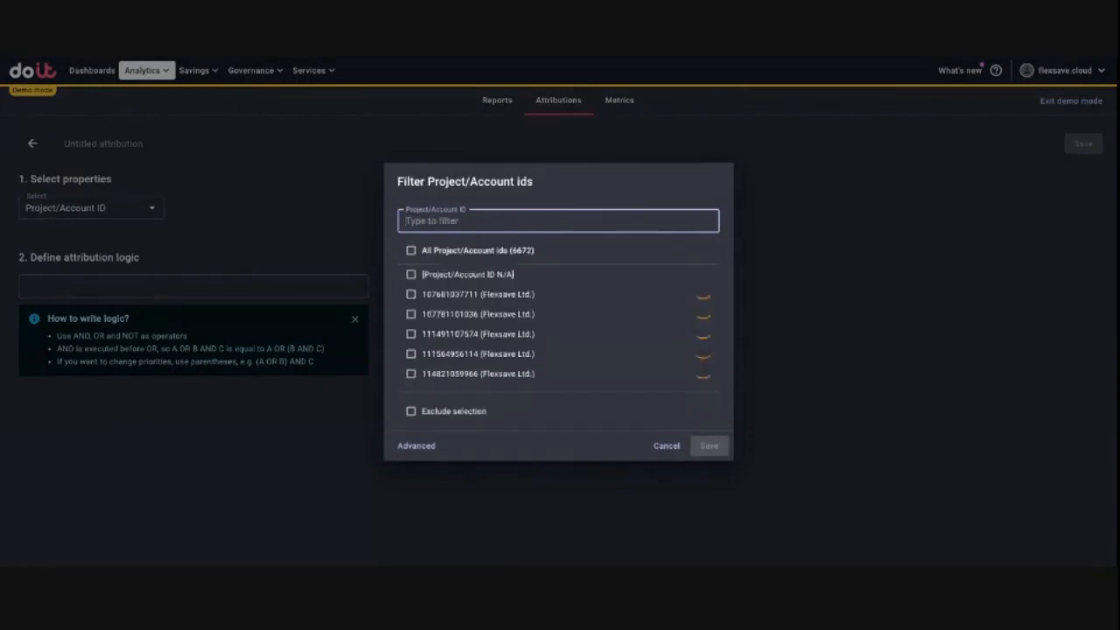
text(pro)
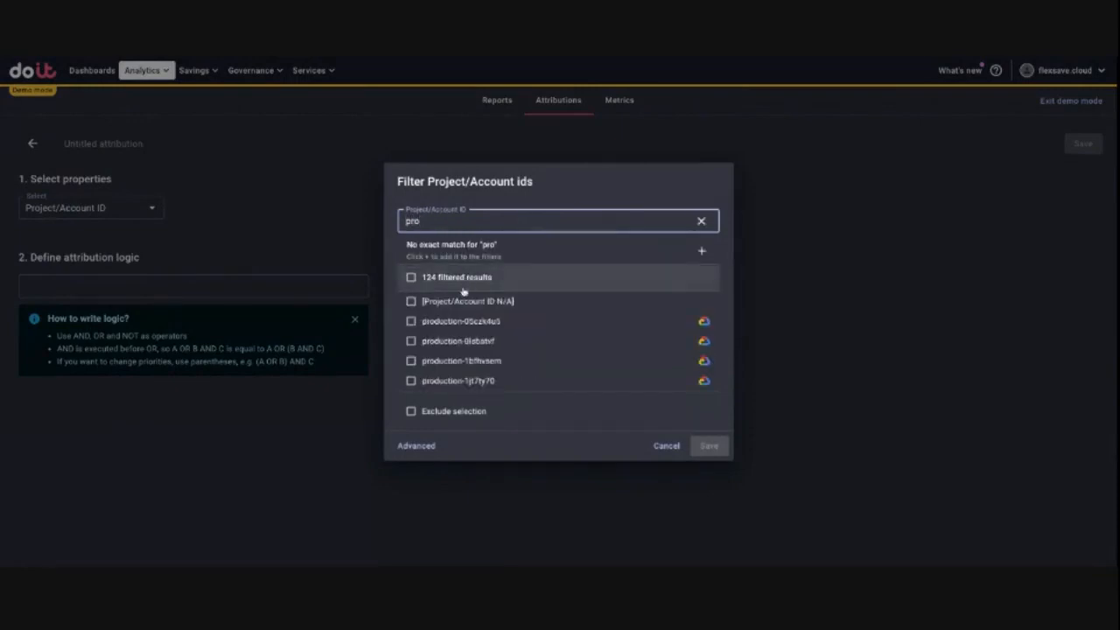
click(411, 278)
scroll(447, 336, down, 10)
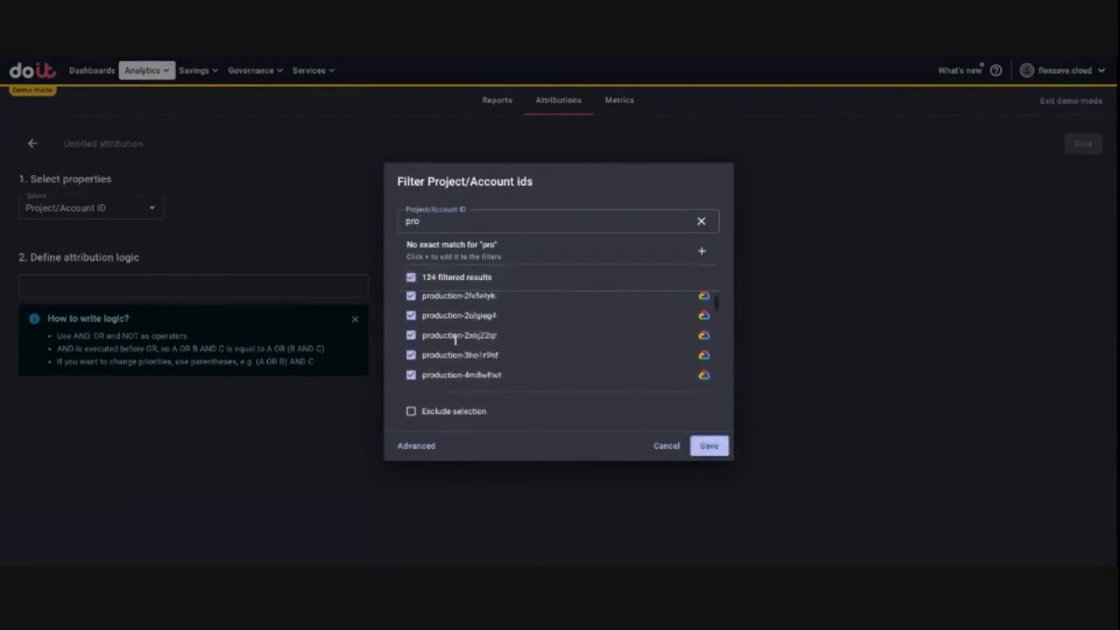
click(708, 447)
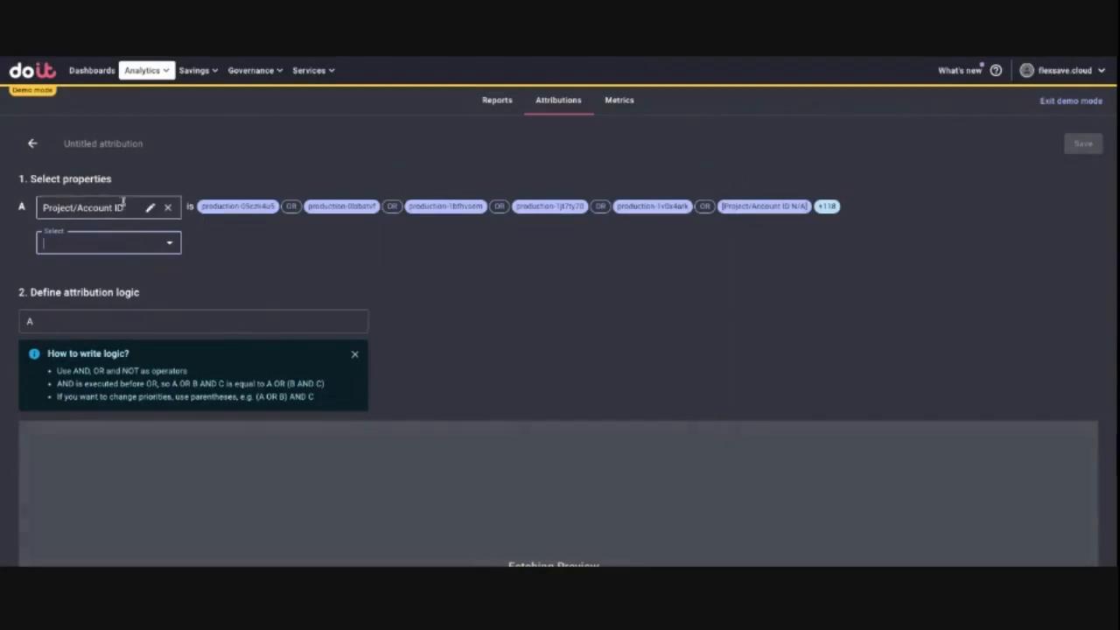
Step: Name the attribution Production, review its cost preview, and save it before returning to the attributions list
click(105, 145)
text(Te)
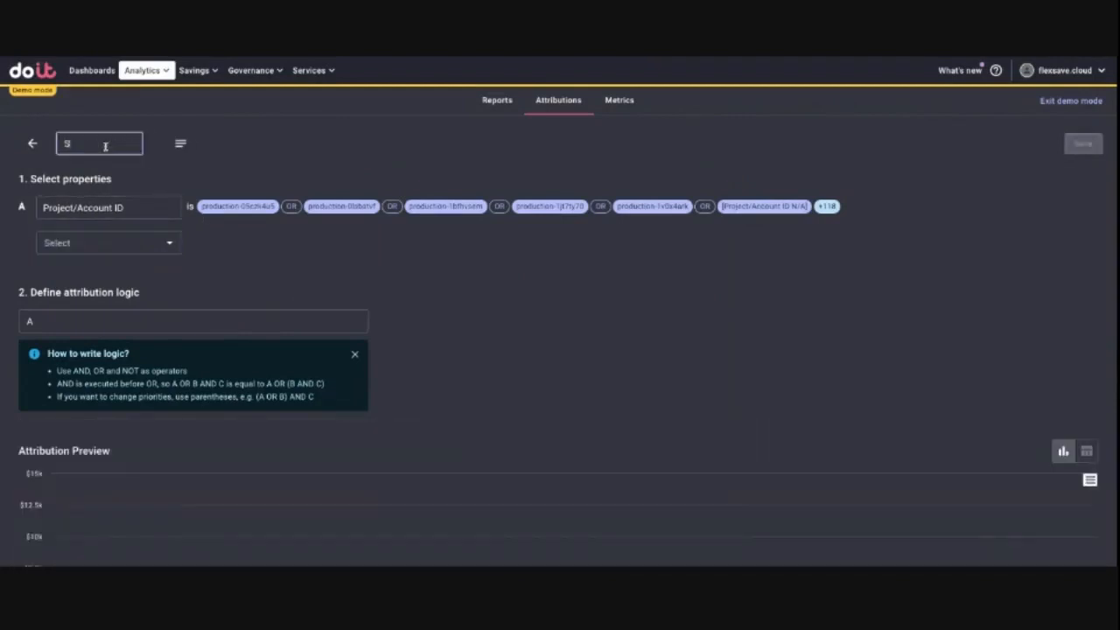
key(BackSpace)
key(BackSpace)
text(Production)
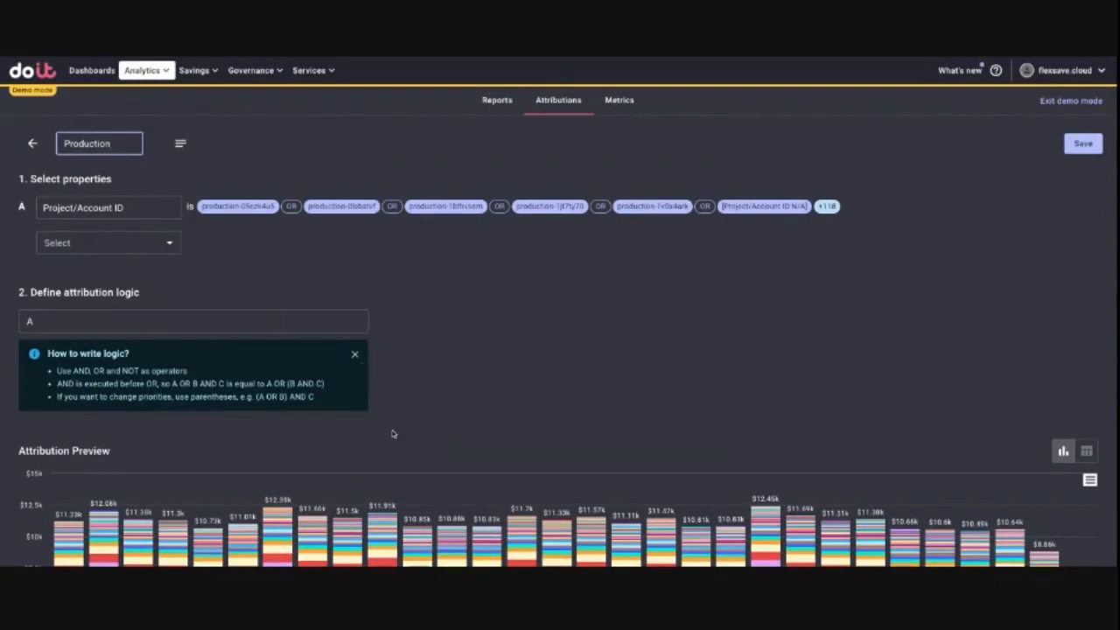
scroll(394, 434, down, 2)
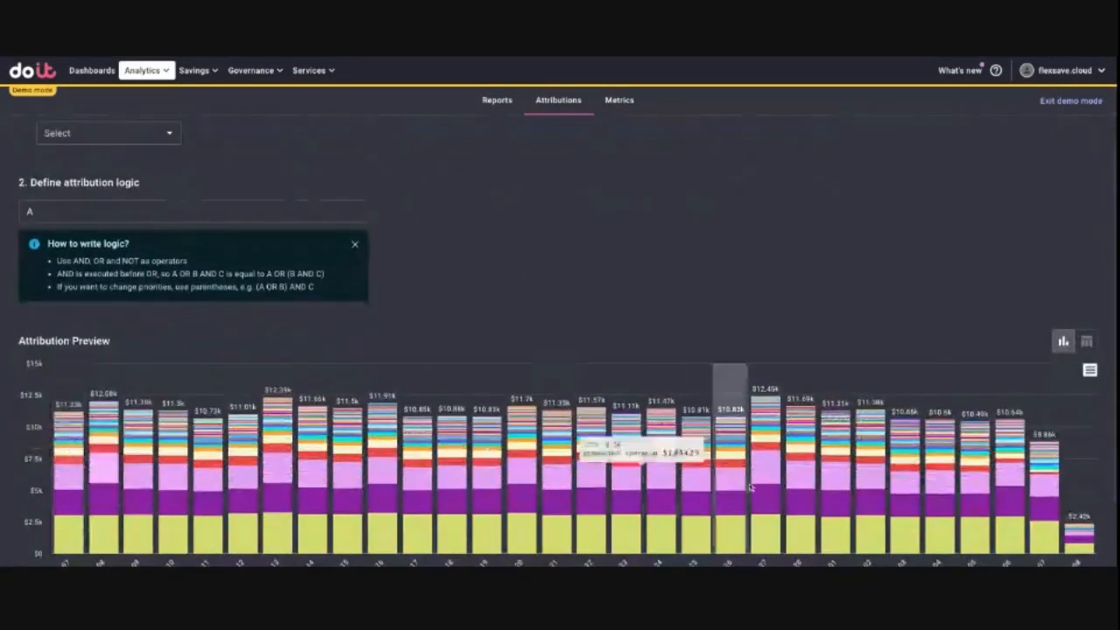
scroll(901, 490, down, 1)
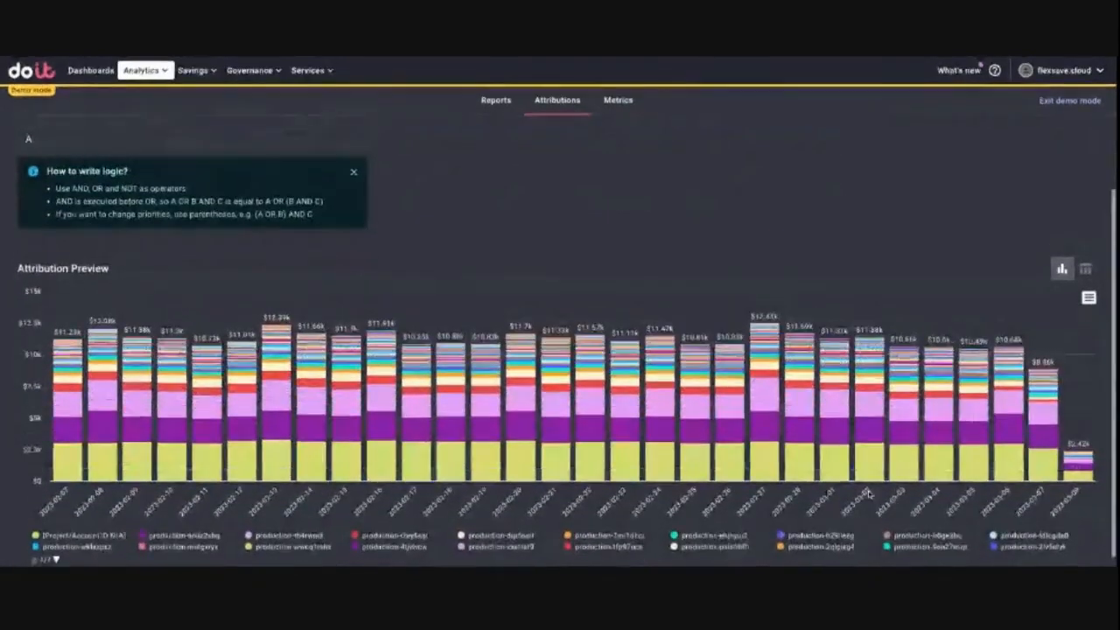
scroll(245, 442, up, 3)
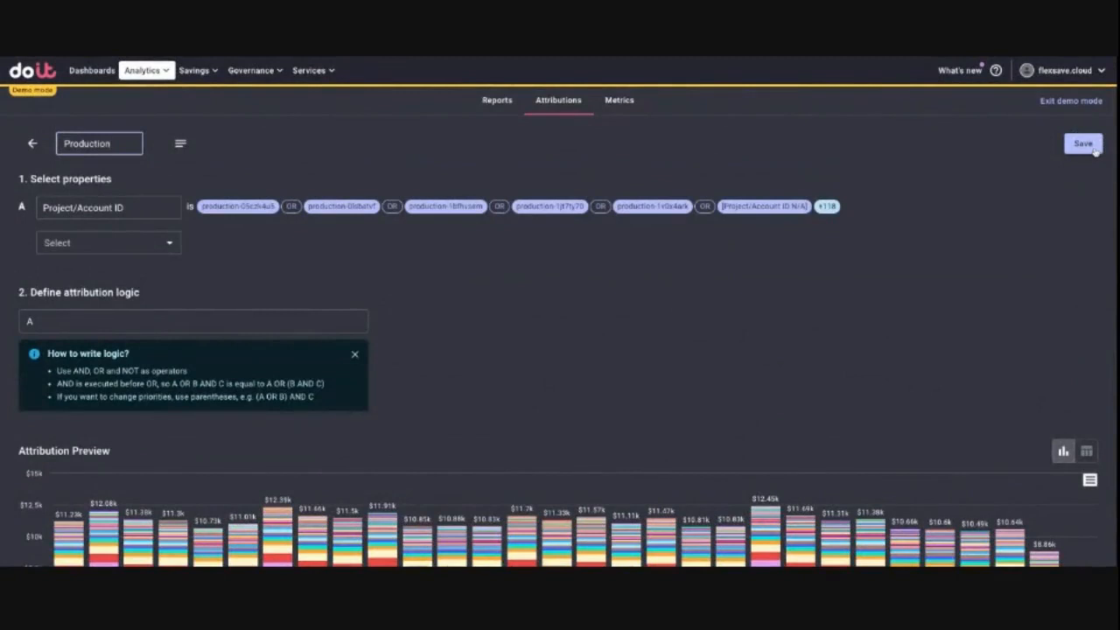
click(1083, 143)
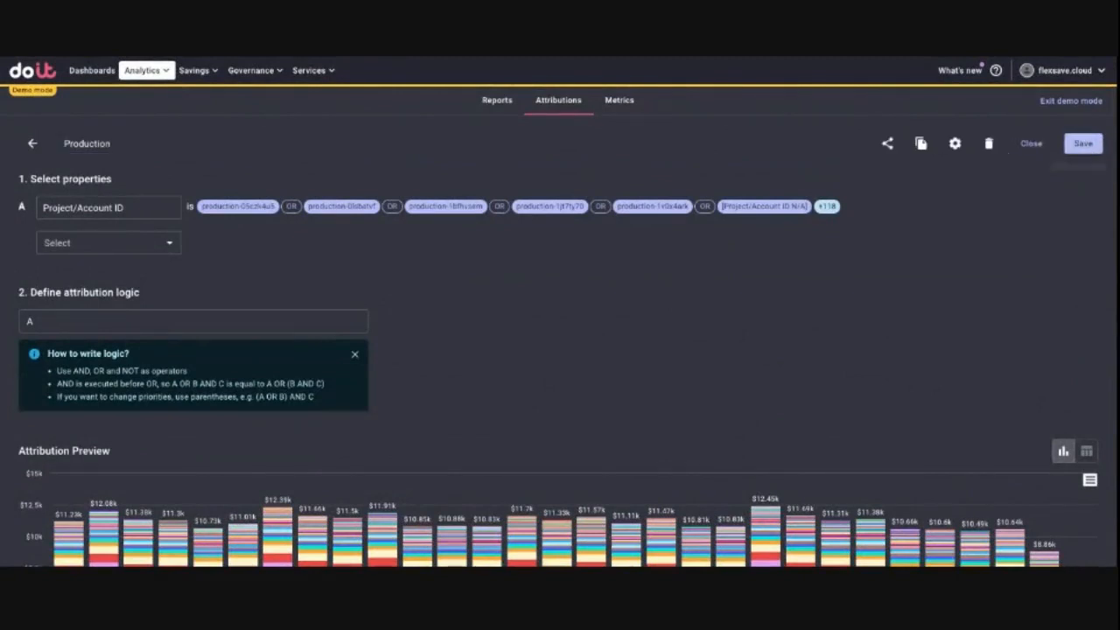
click(33, 143)
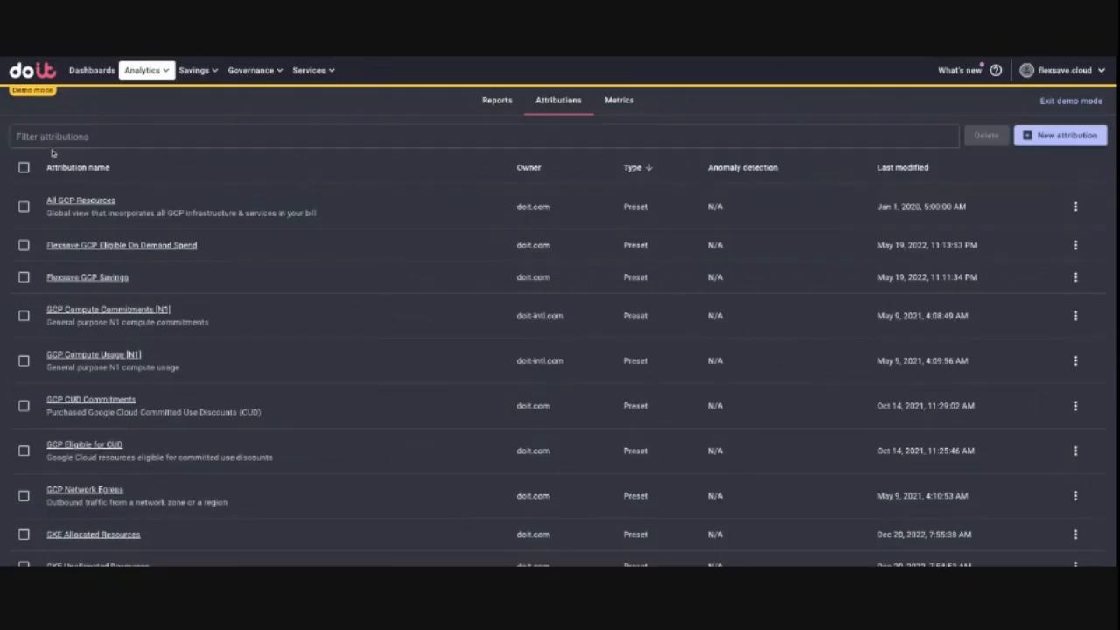
Step: Start another attribution with a Project/Account ID property that includes all filtered results for "dev"
click(1042, 137)
click(121, 208)
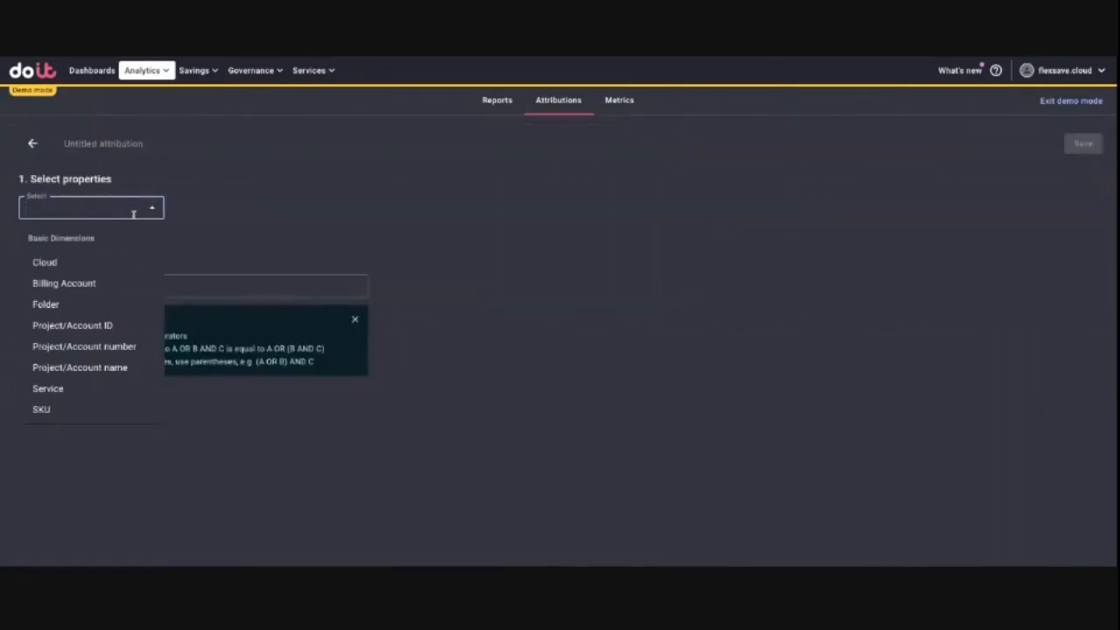
click(102, 324)
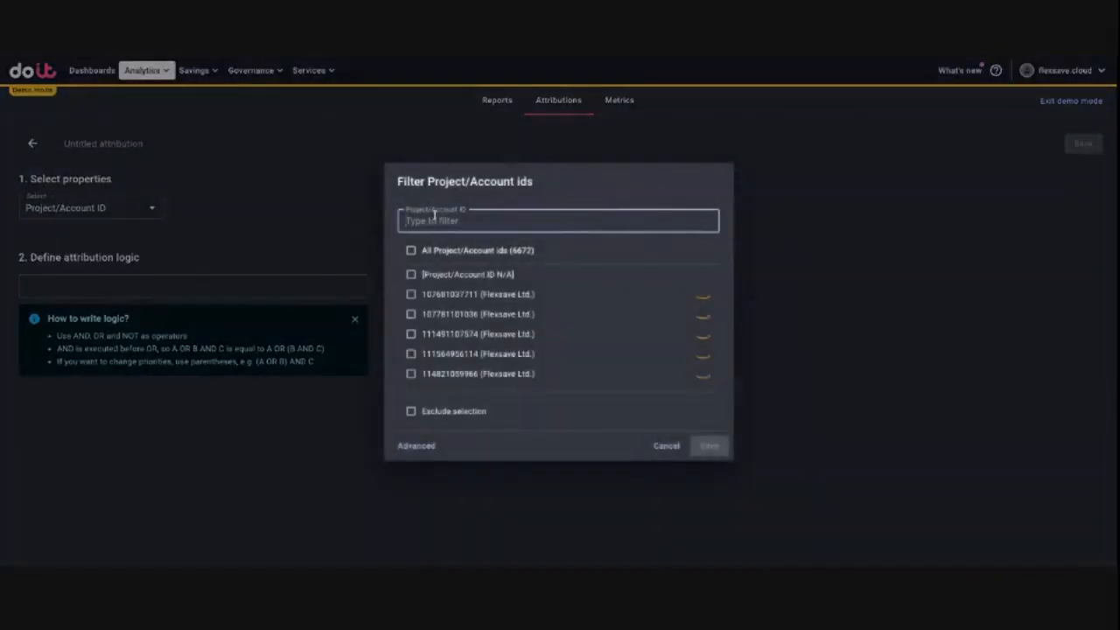
text(dev)
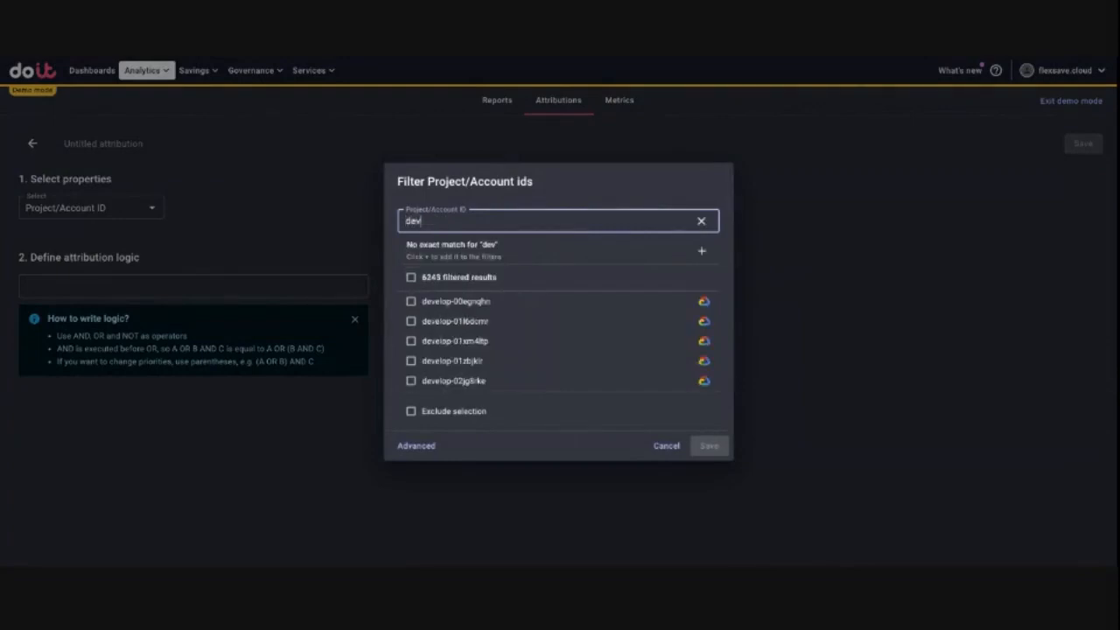
click(411, 277)
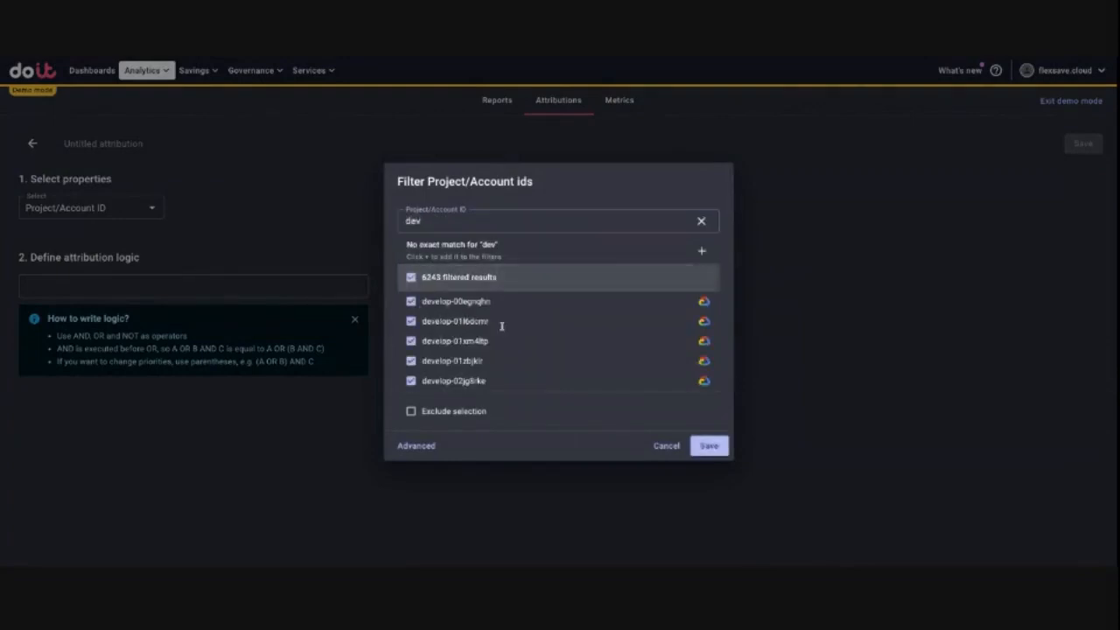
click(716, 449)
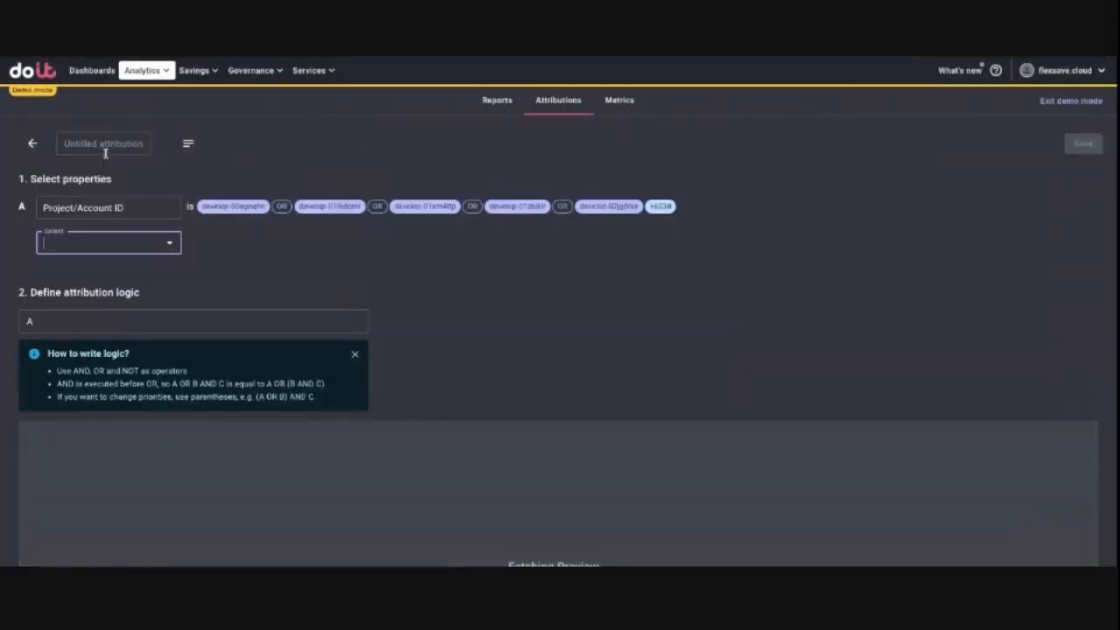
Step: Name the attribution Dev, save it and return to the attributions list
click(107, 145)
text(Dev)
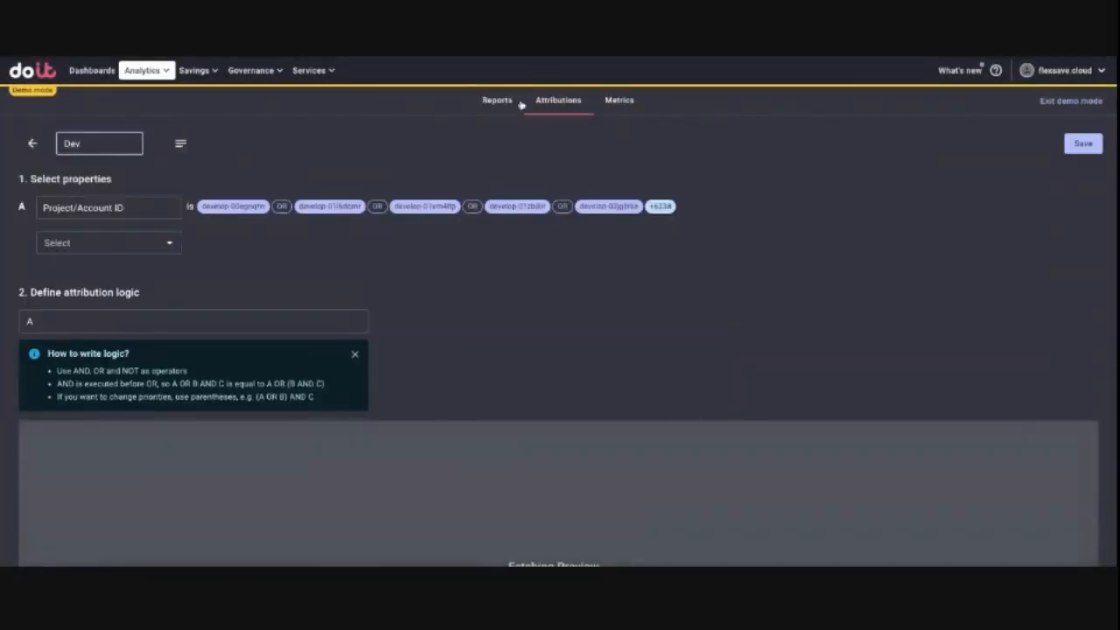
click(1080, 146)
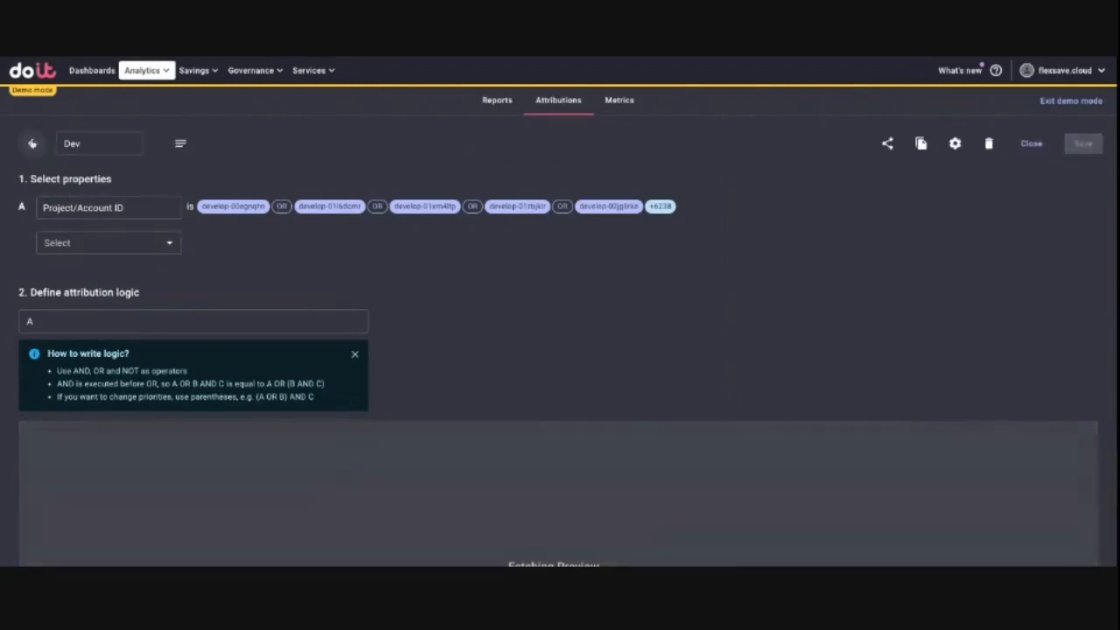
click(32, 144)
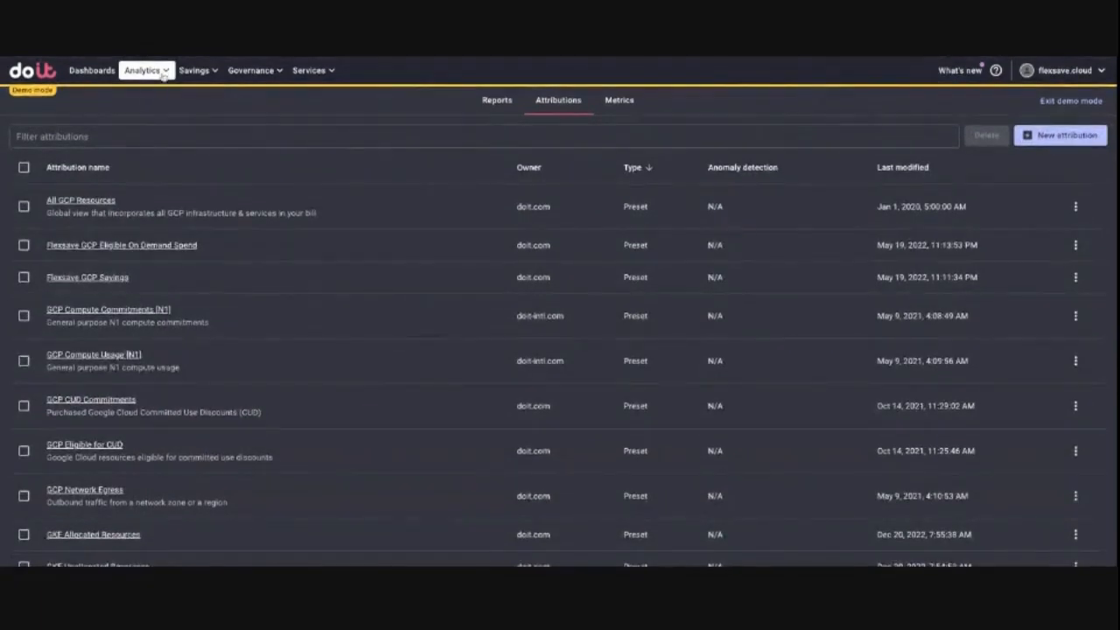
Step: Create a new cost report grouped by Attribution, with the grouping filtered to the Production attribution
click(163, 72)
click(165, 105)
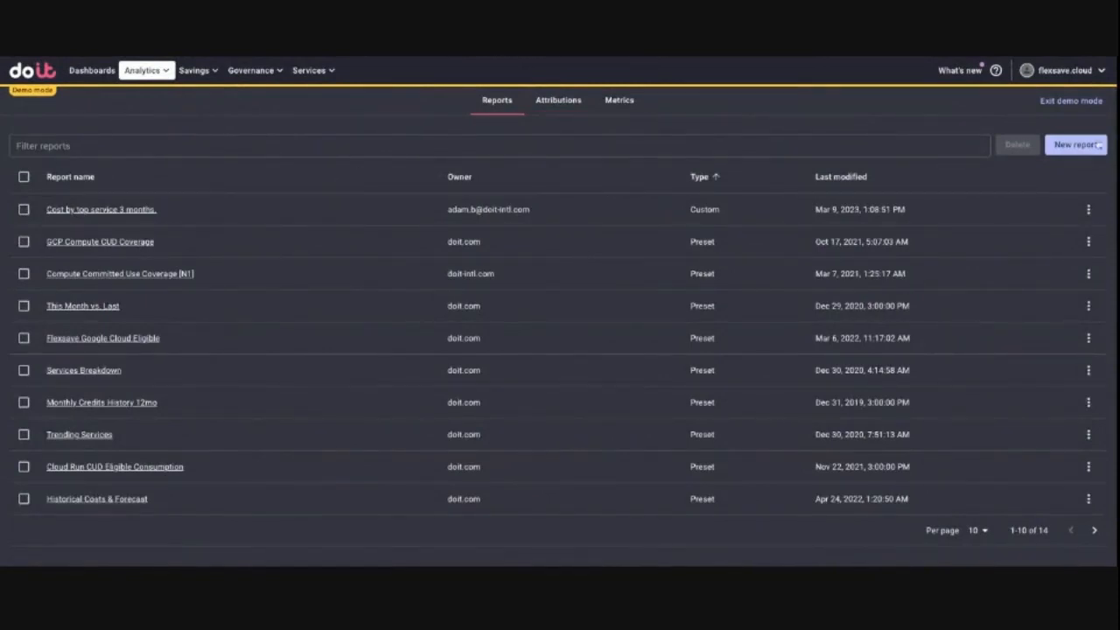
click(1087, 147)
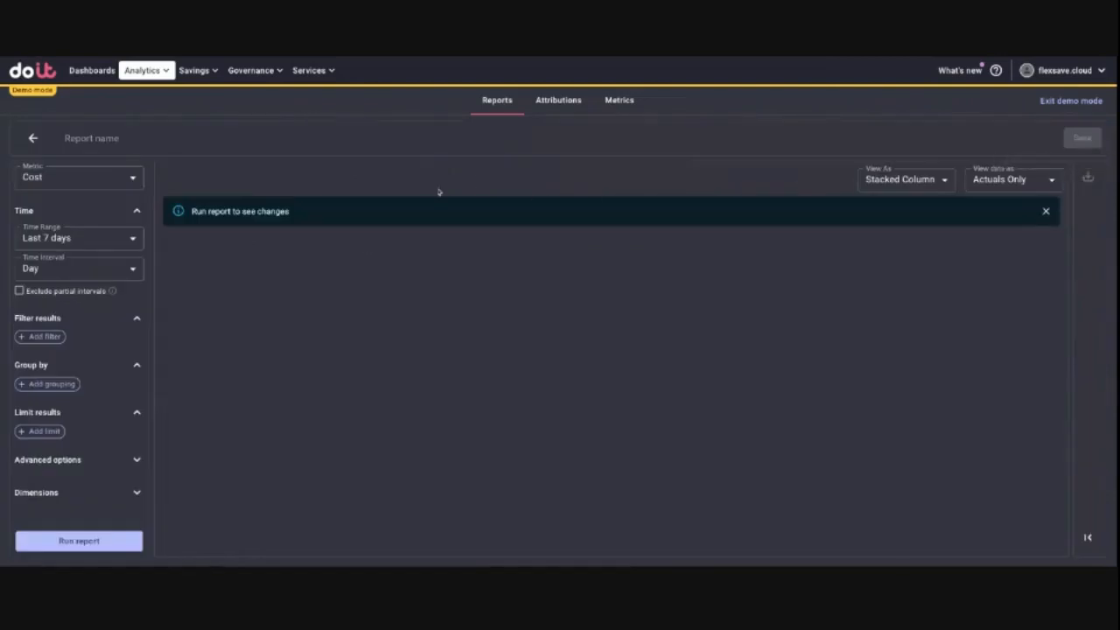
click(48, 385)
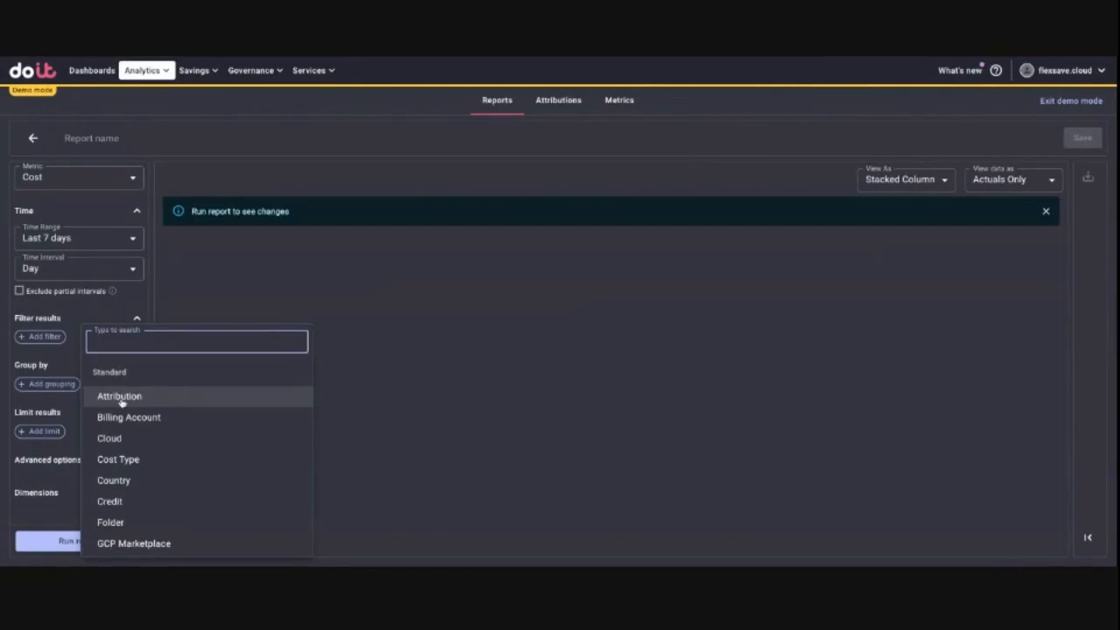
click(229, 396)
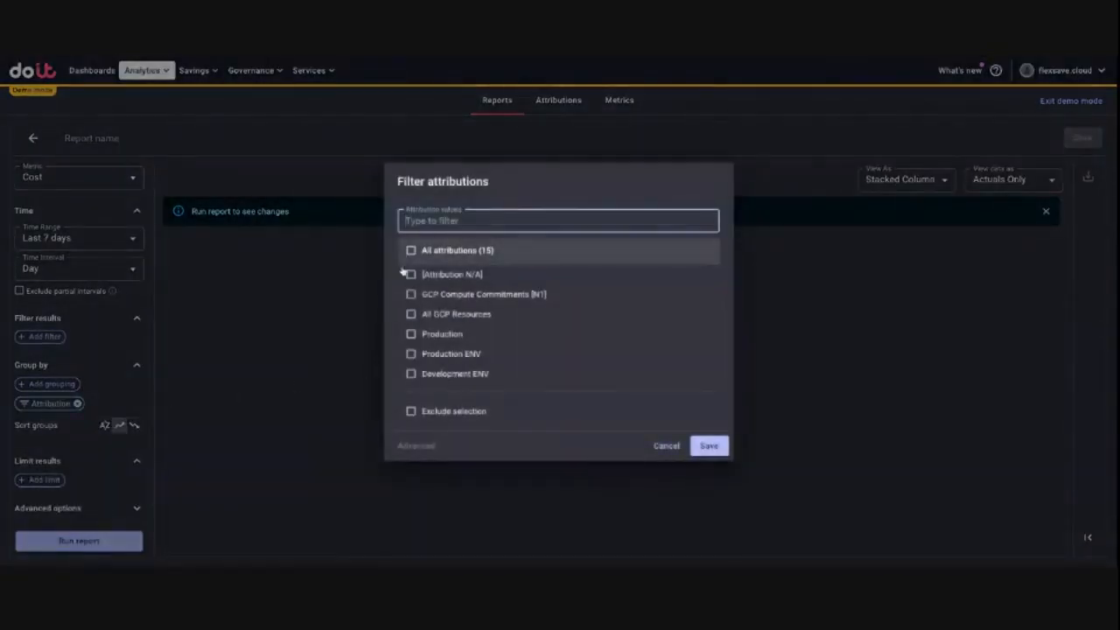
text(pro)
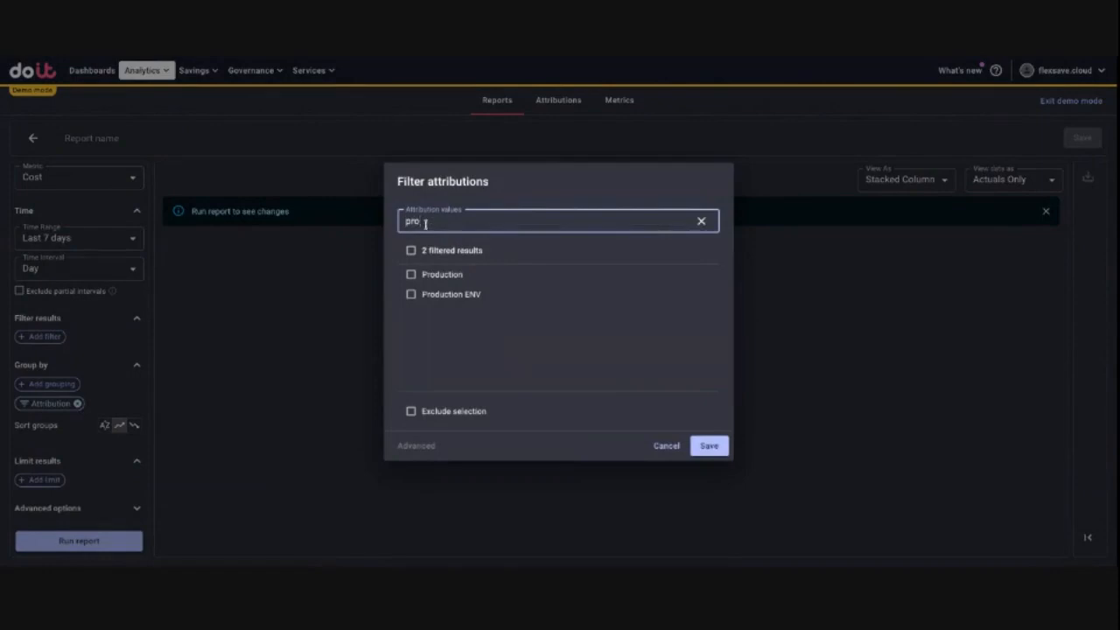
click(411, 273)
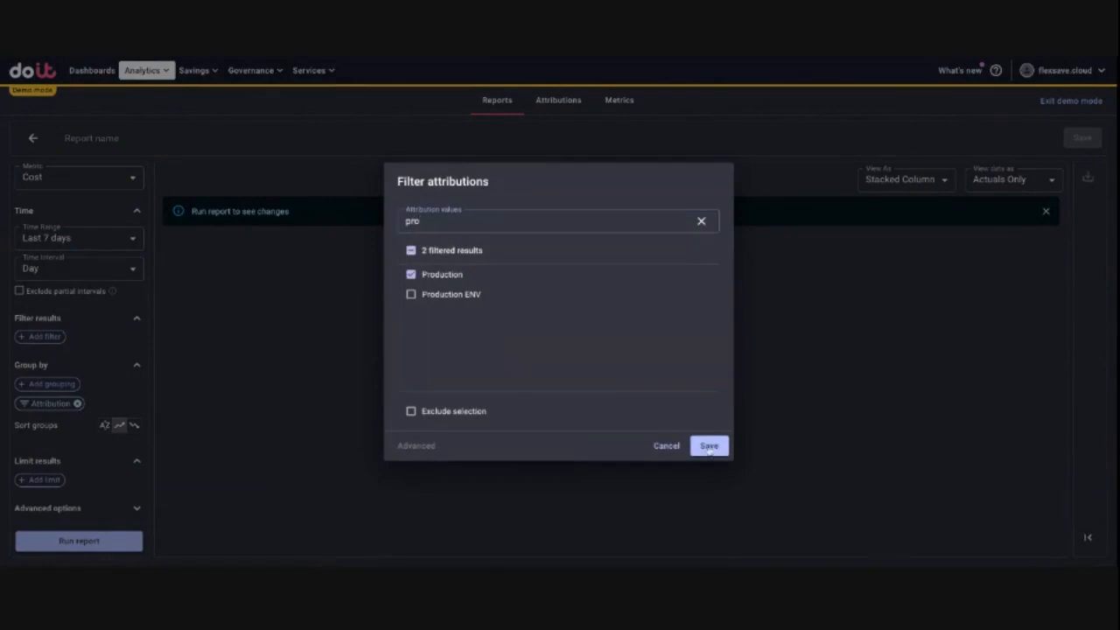
click(709, 446)
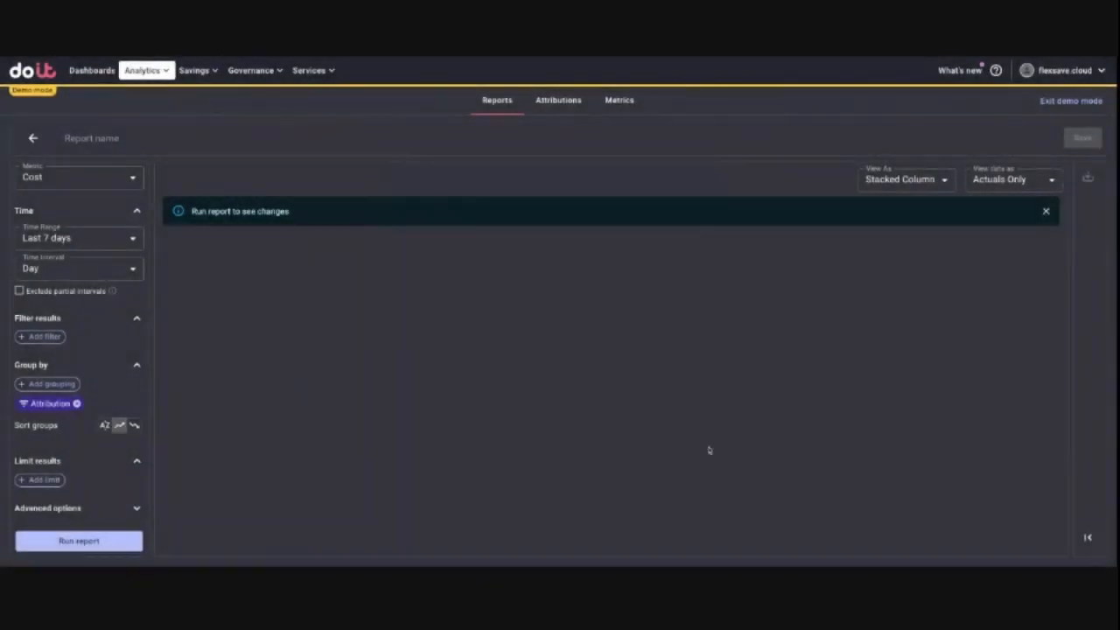
click(49, 385)
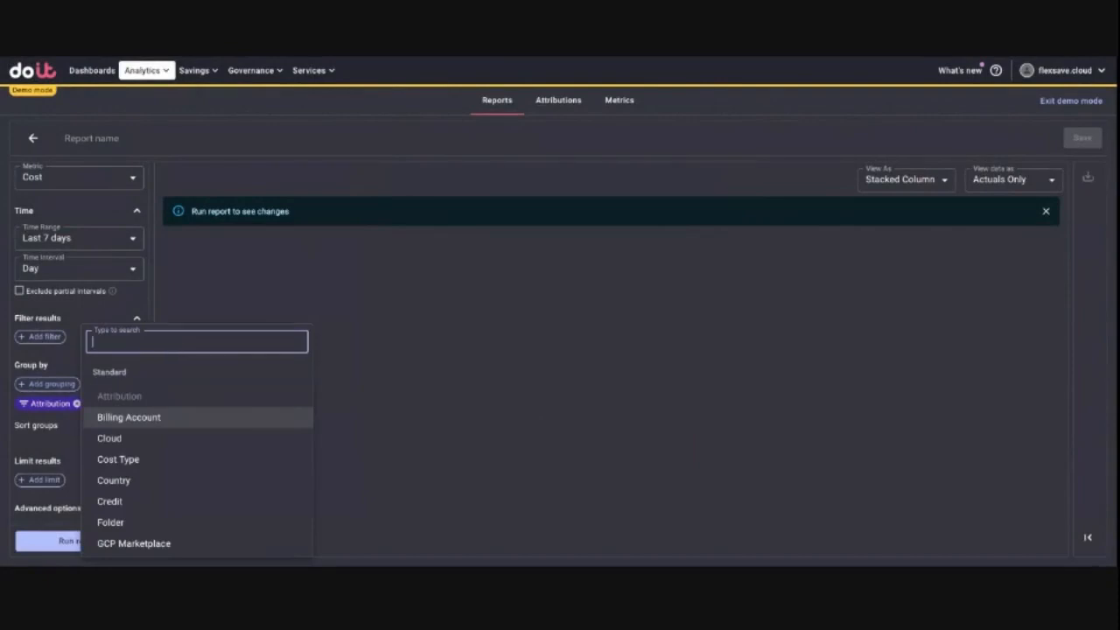
text(dev)
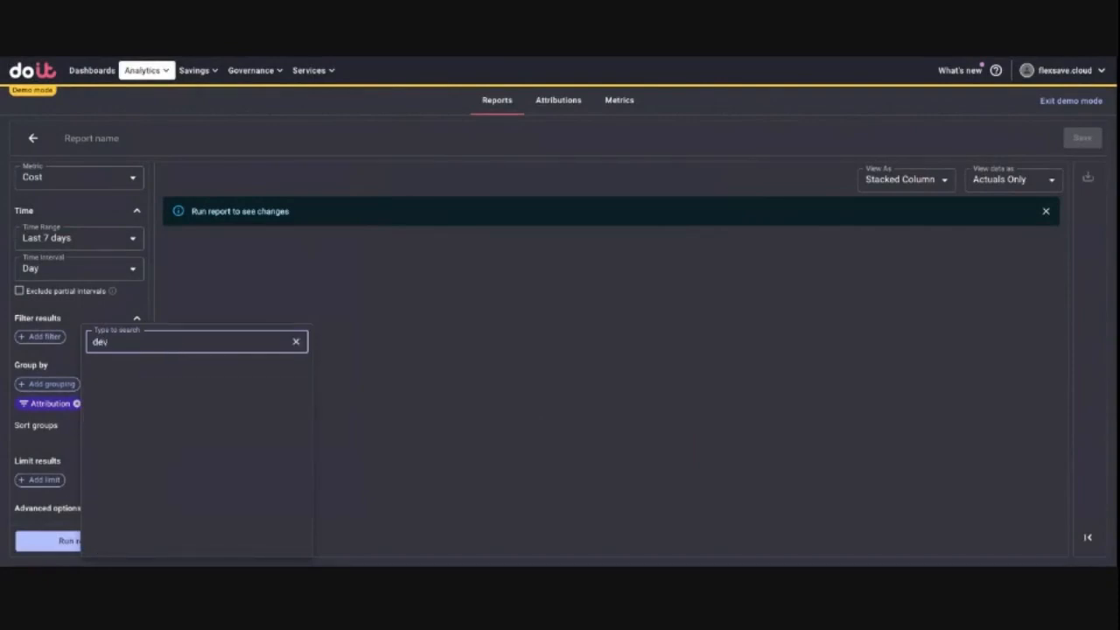
key(BackSpace)
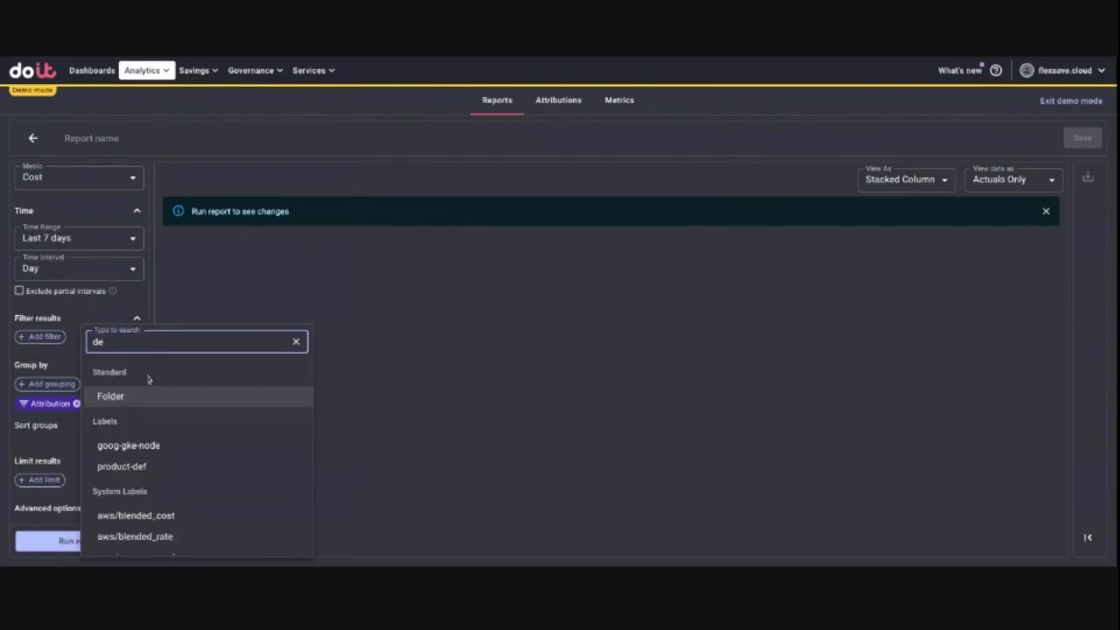
click(296, 342)
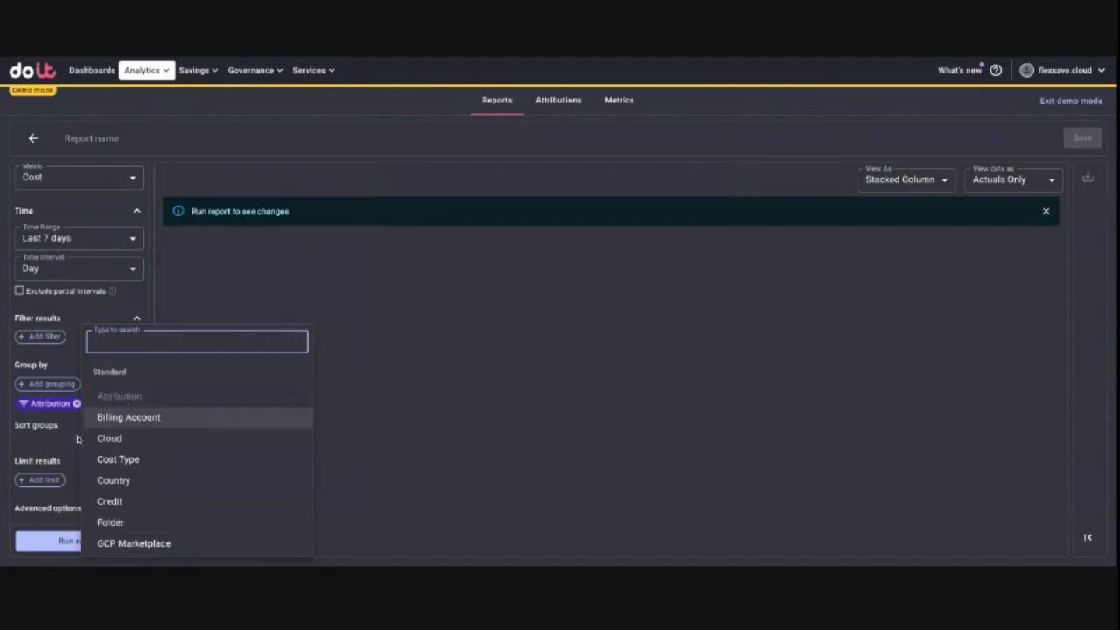
click(54, 406)
Step: Add the Dev attribution to the report's Attribution grouping filter alongside Production and save the filter
click(55, 406)
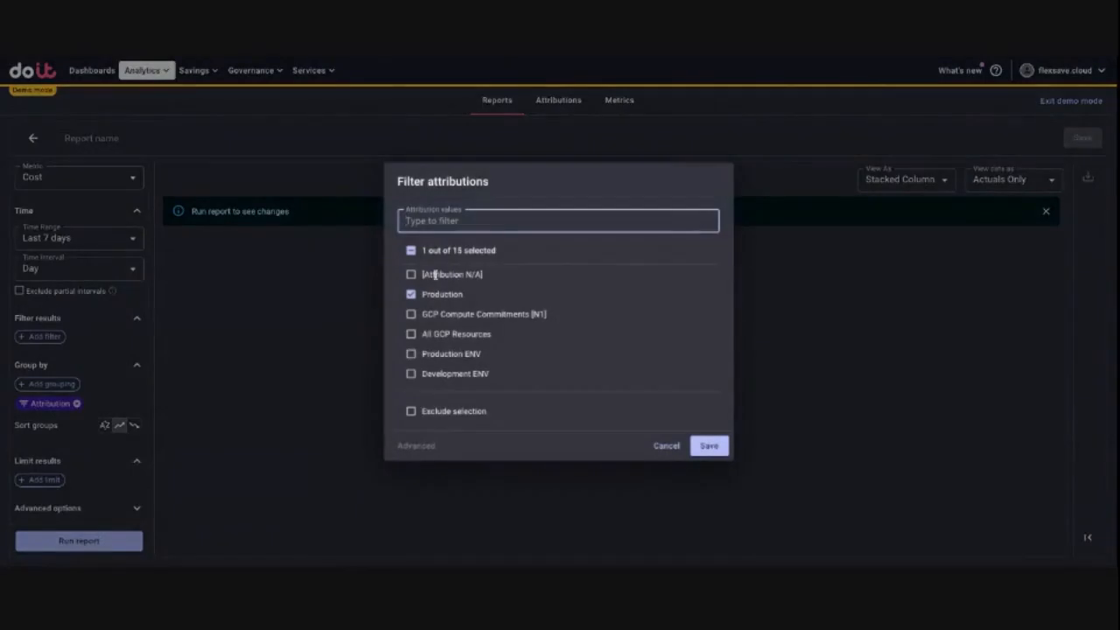
text(dev)
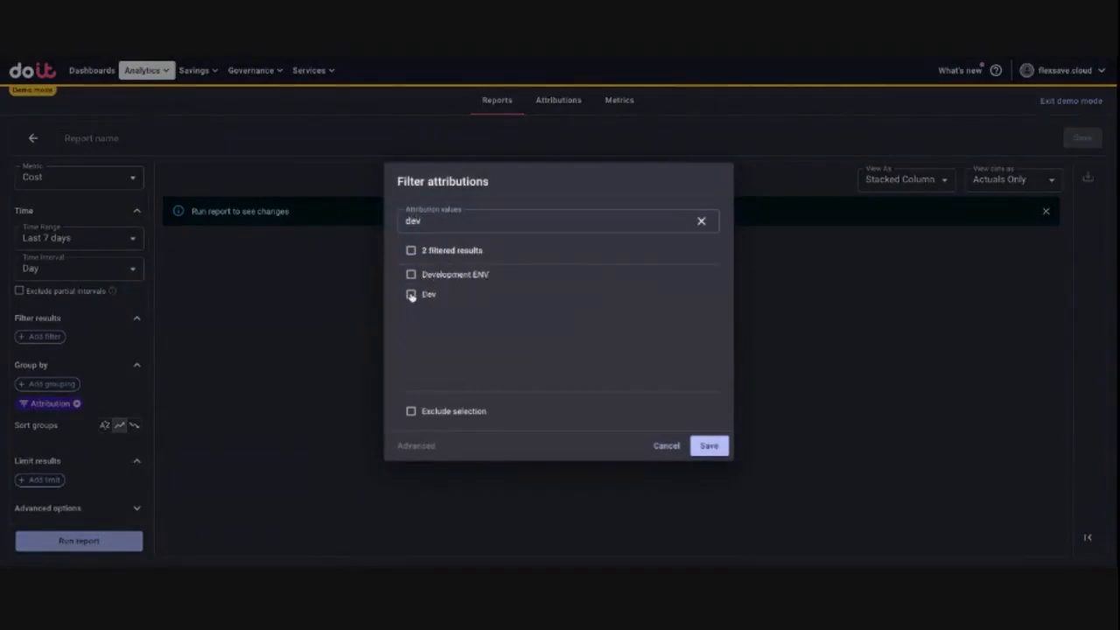
click(411, 296)
click(709, 447)
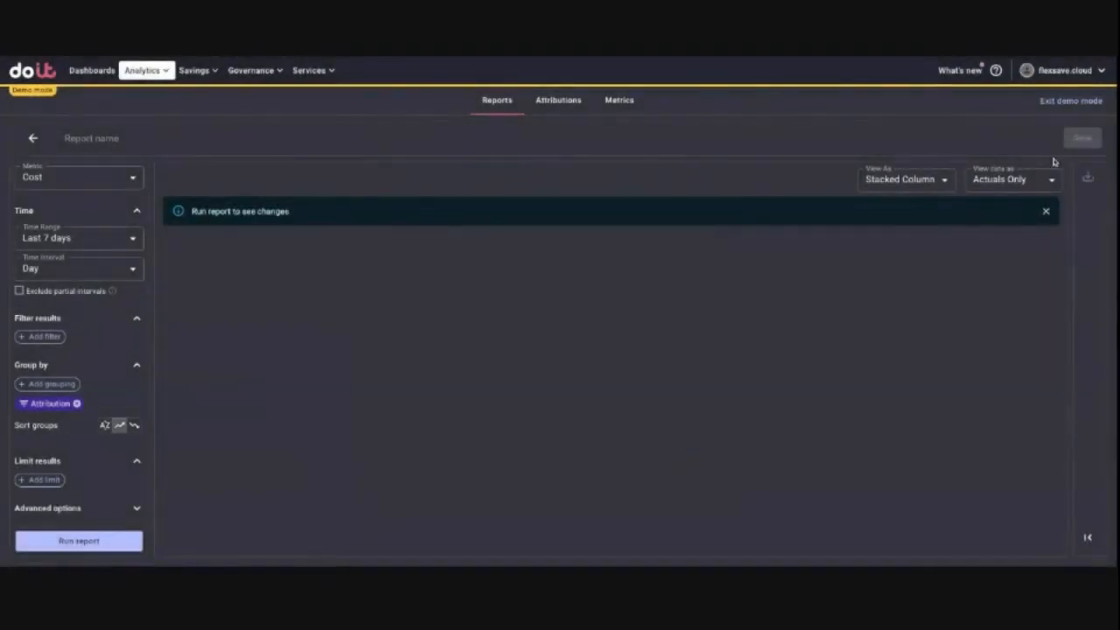
Step: Set the report's time range to Last month and run the report
click(93, 239)
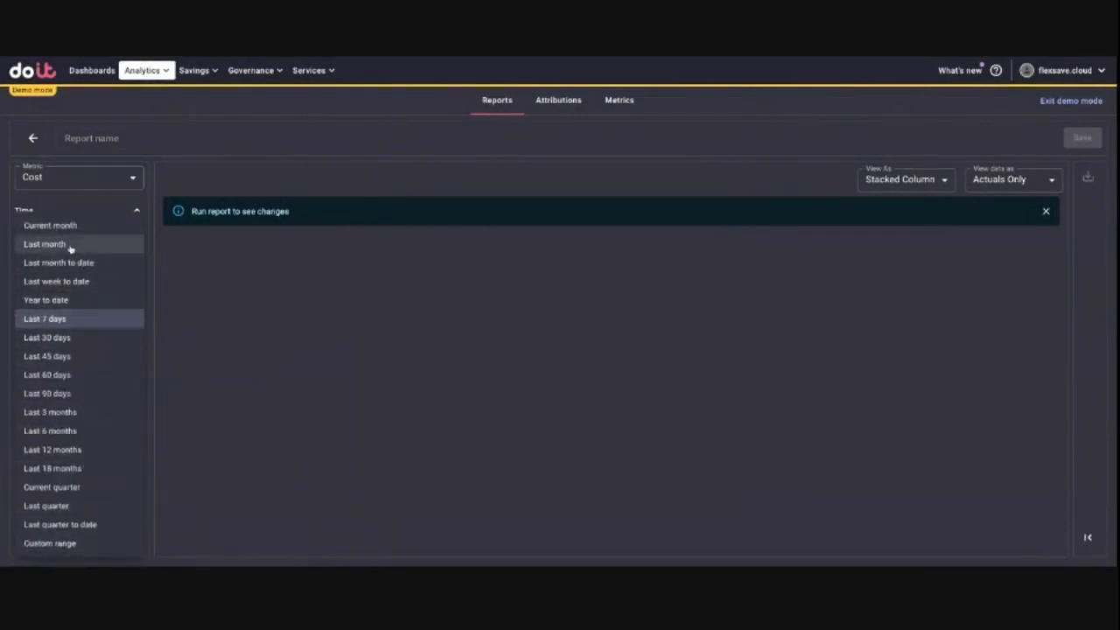
click(70, 248)
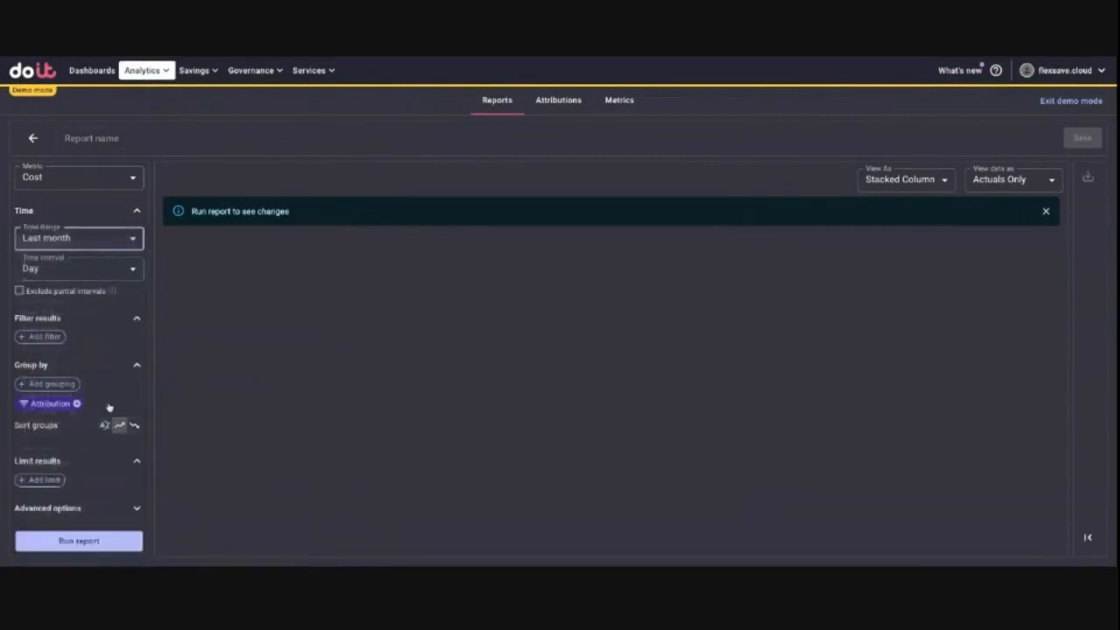
click(79, 541)
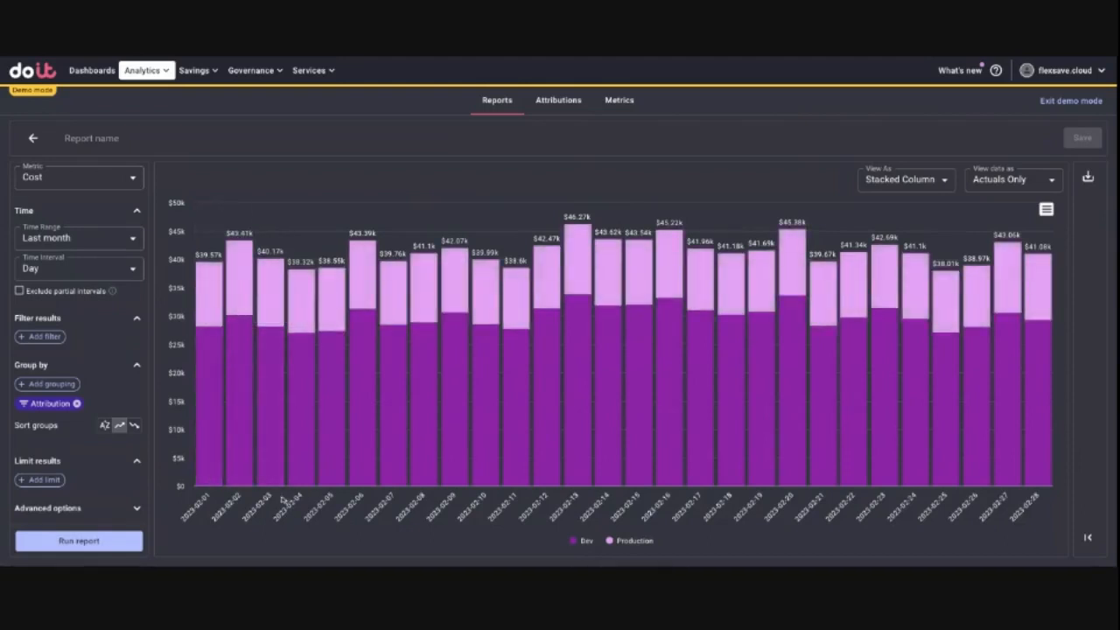
Step: Run the report with a Month interval over the Last 90 days and display its results as a Table
click(127, 273)
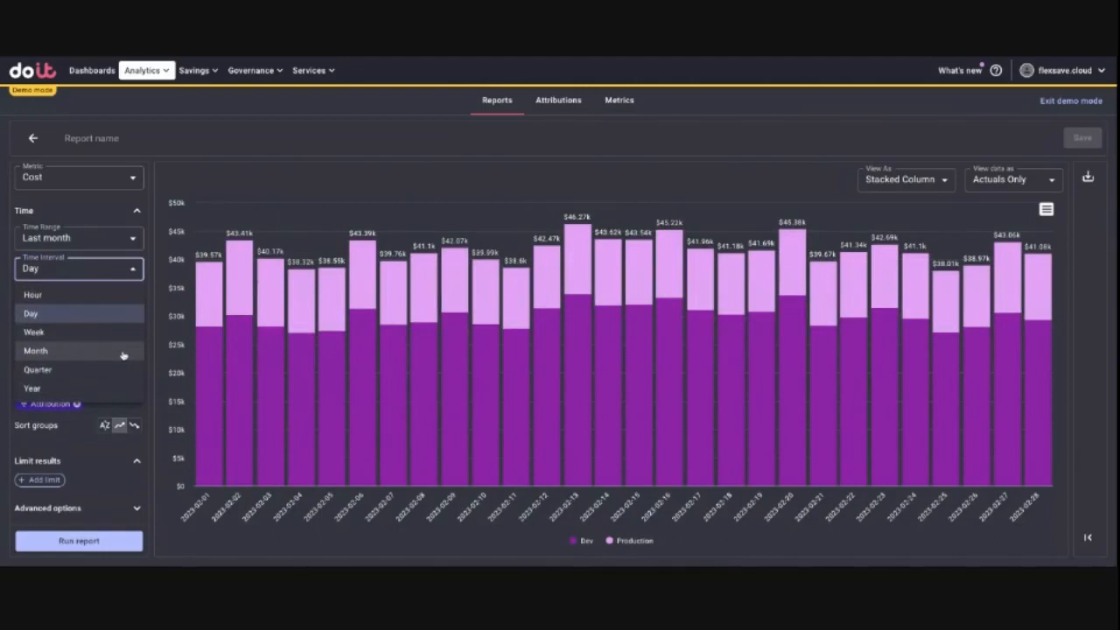
click(124, 352)
click(123, 238)
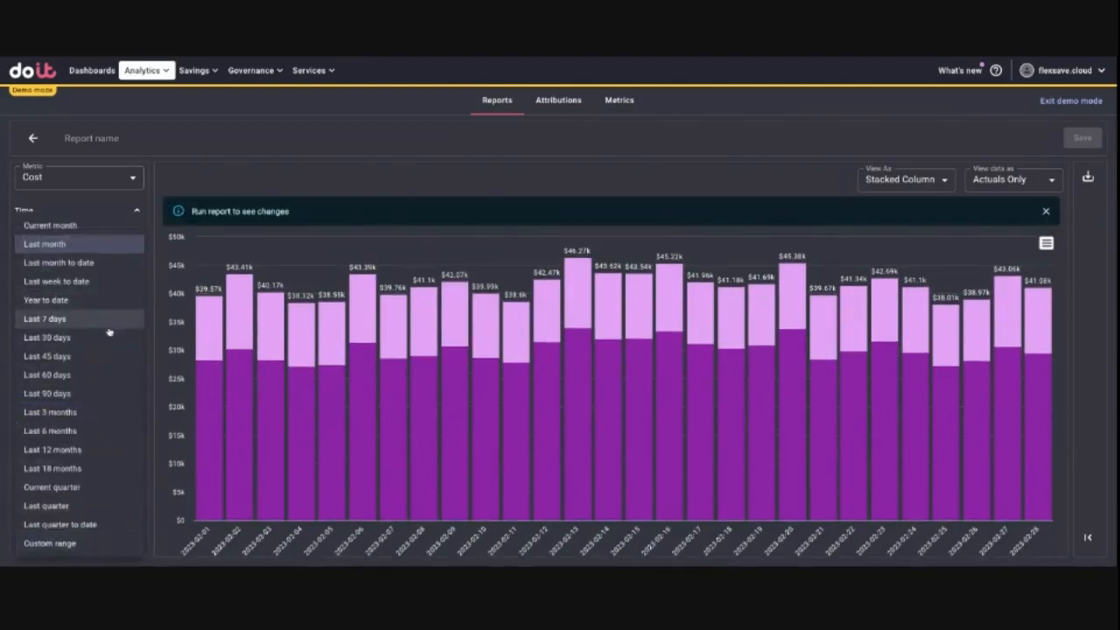
click(107, 395)
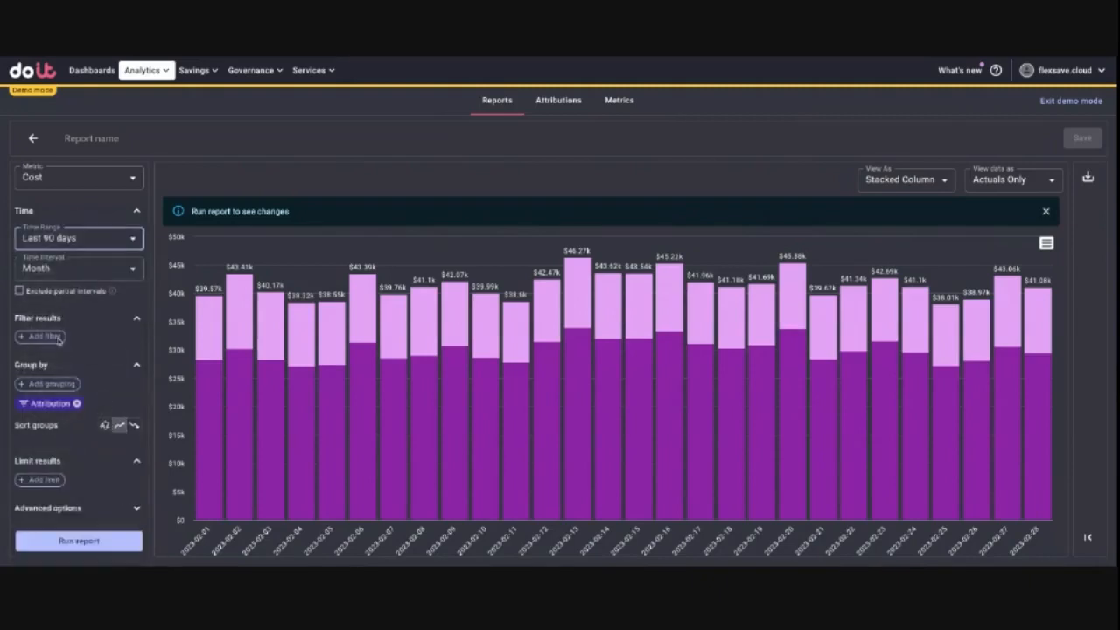
click(84, 548)
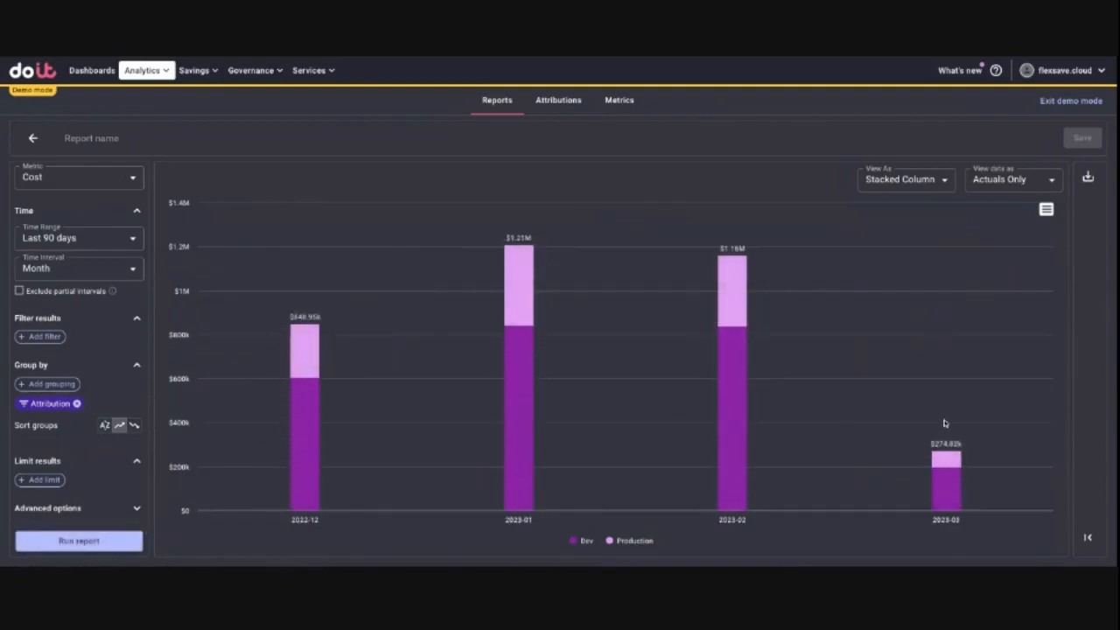
click(943, 179)
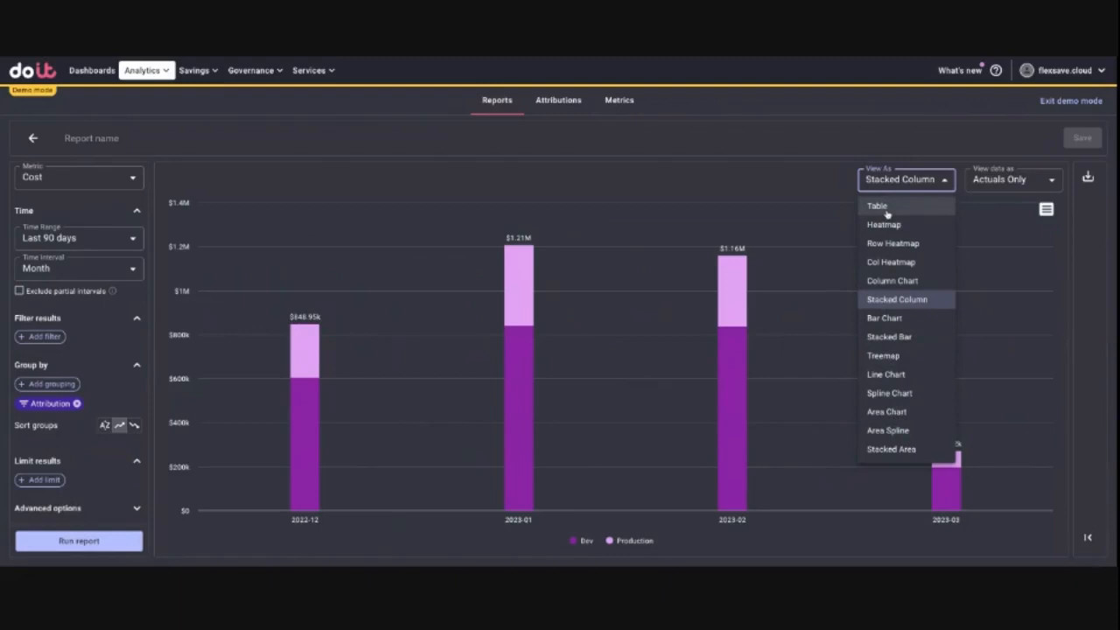
click(886, 213)
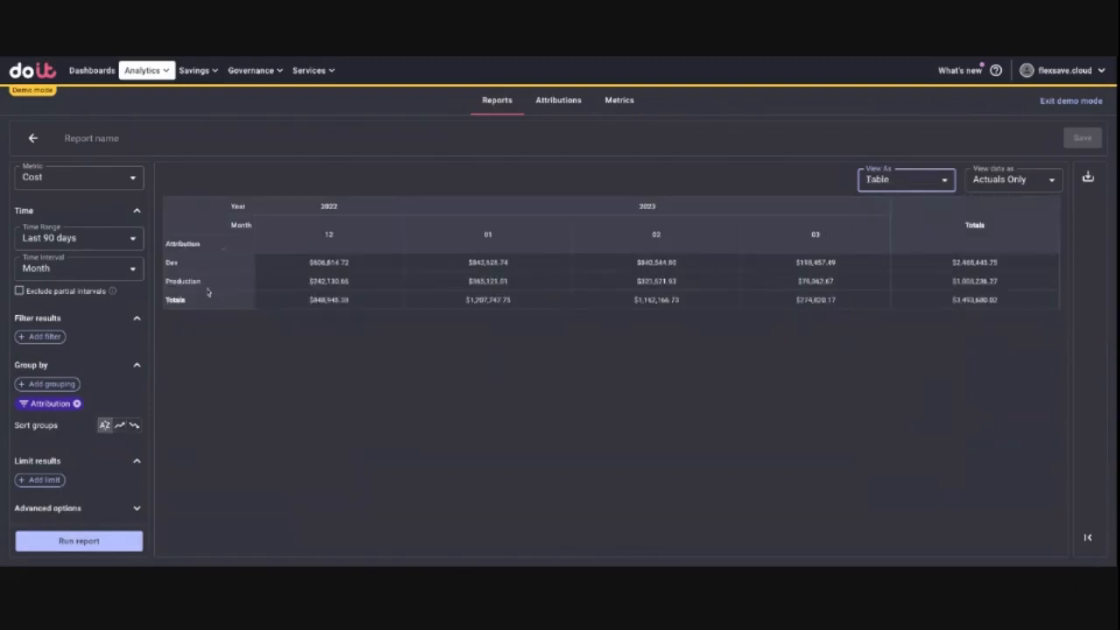